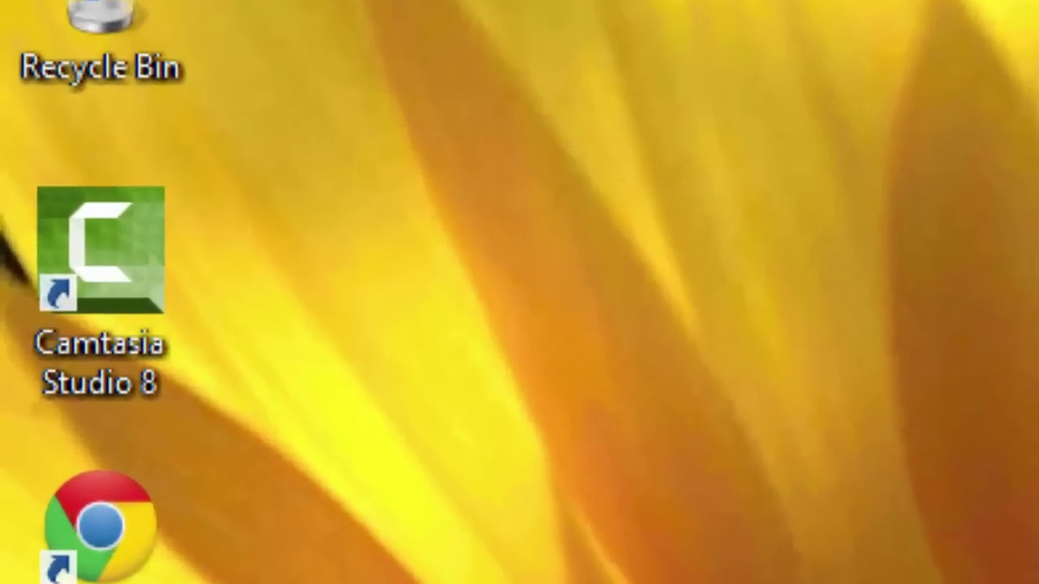
# Open Camtasia Studio 8 and dismiss its welcome window.
pyautogui.click(104, 276)
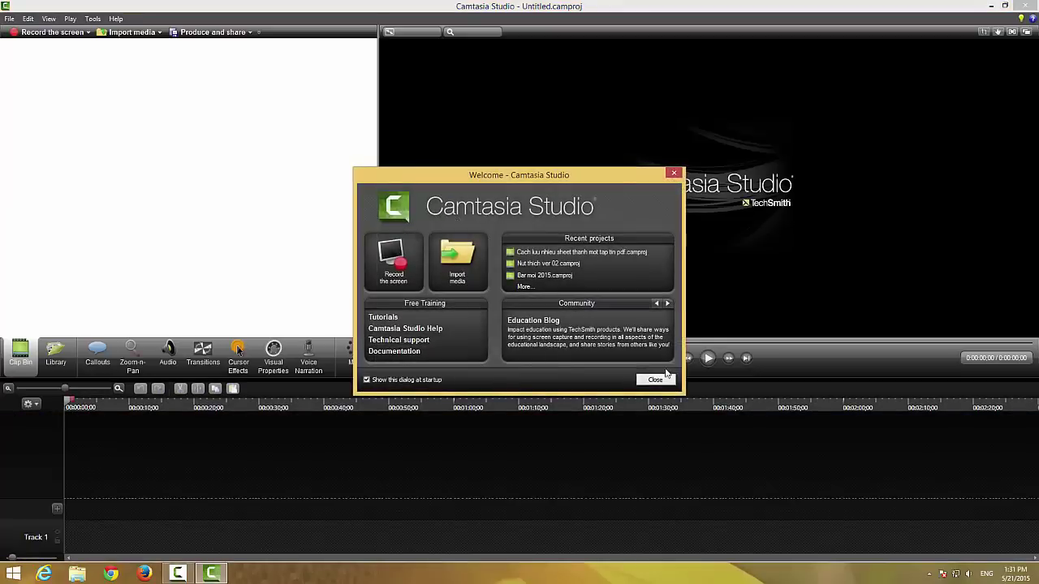
pyautogui.click(655, 381)
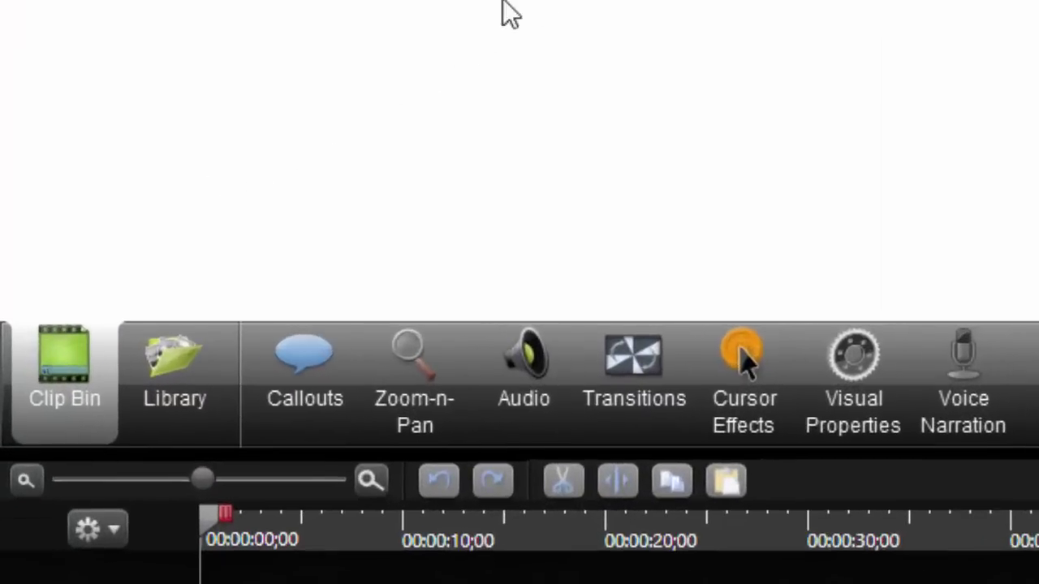
# Add a plain text callout reading "TIN HỌC SÓC NÂU".
pyautogui.click(309, 382)
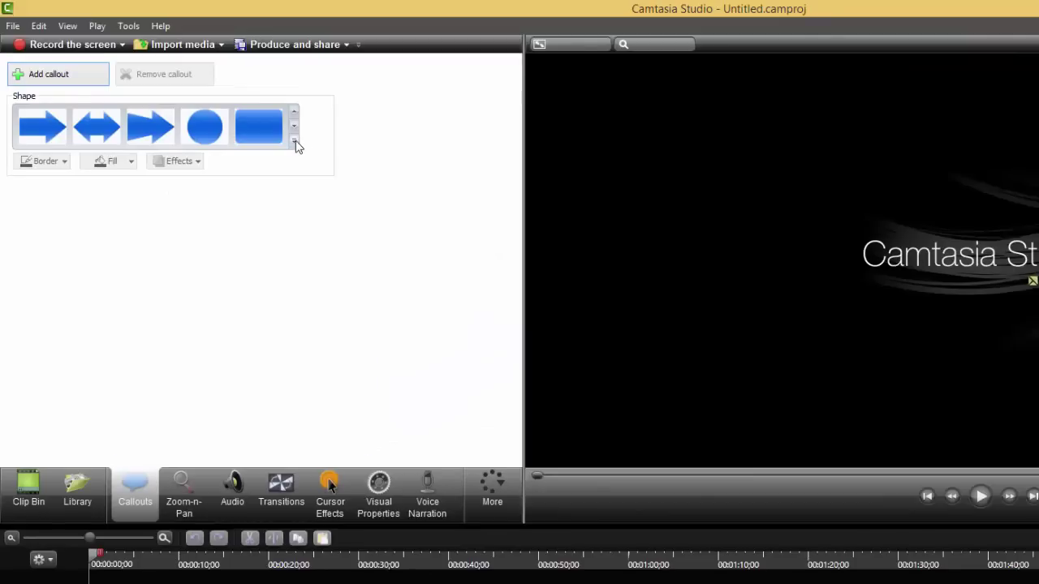
pyautogui.click(294, 142)
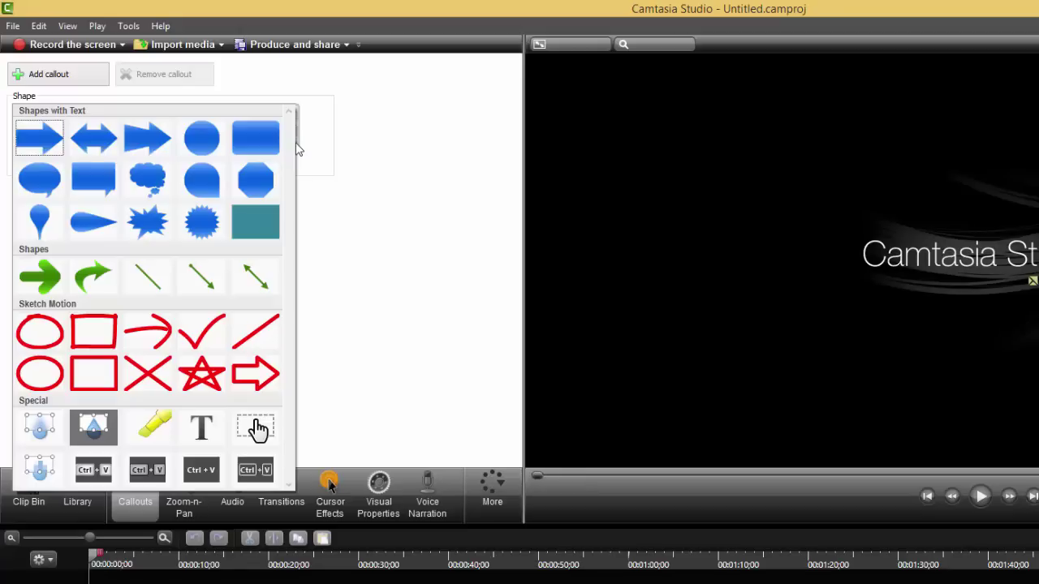
pyautogui.click(201, 427)
pyautogui.click(225, 268)
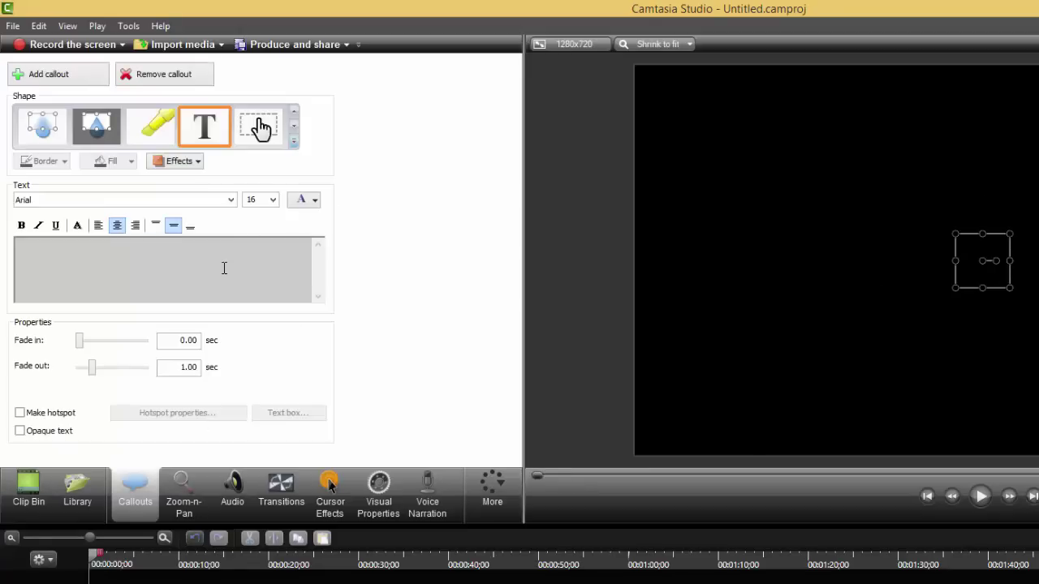
pyautogui.write('TIN HỌC SO')
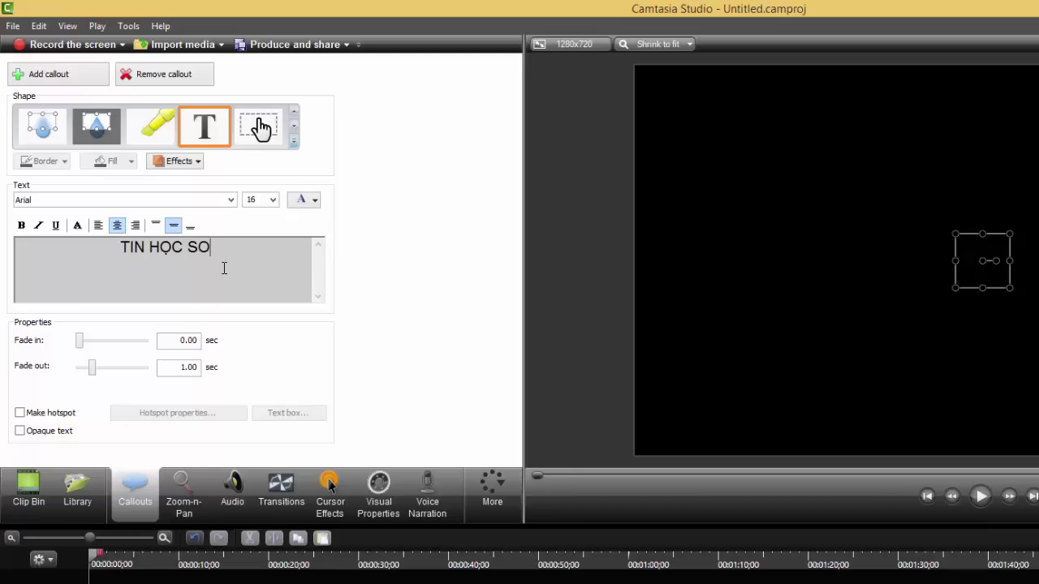
pyautogui.write('C NA')
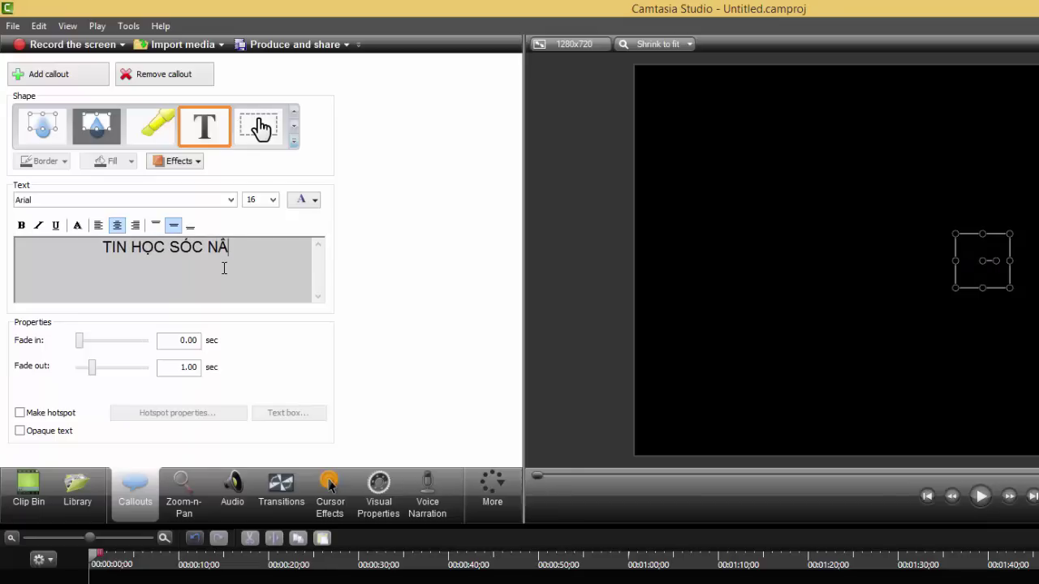
pyautogui.write('U')
# Format the callout text as white, bold, size 28, and widen its box so the text fits on one line.
pyautogui.hotkey('ctrl', 'a')
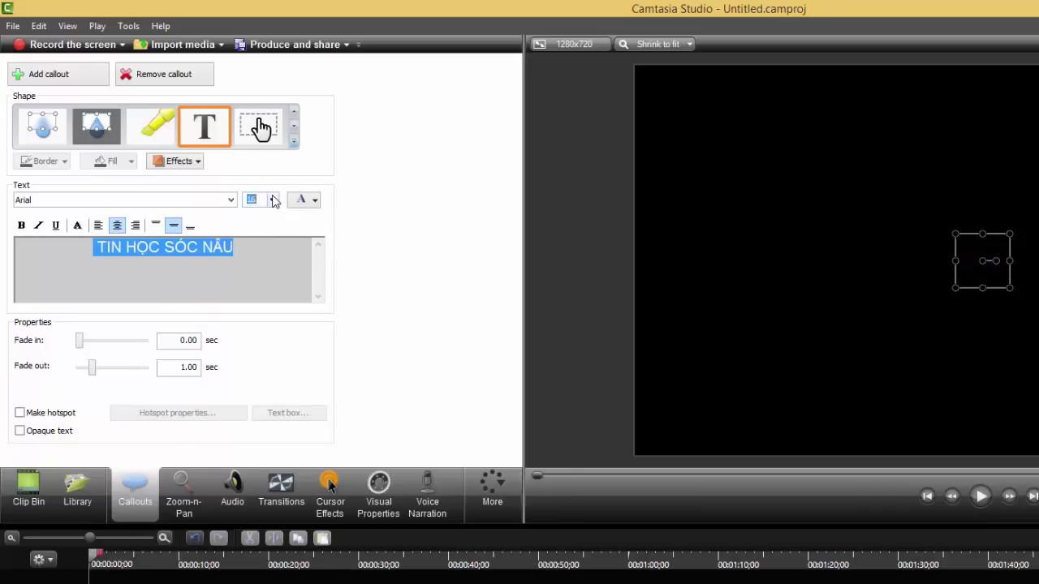
pyautogui.click(273, 200)
pyautogui.click(259, 333)
pyautogui.click(310, 200)
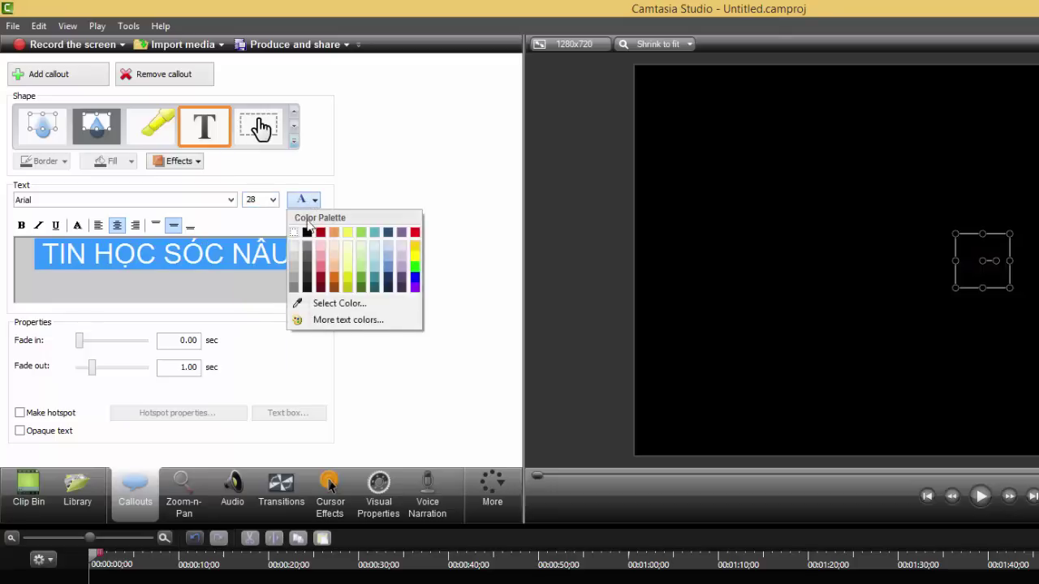
pyautogui.click(294, 234)
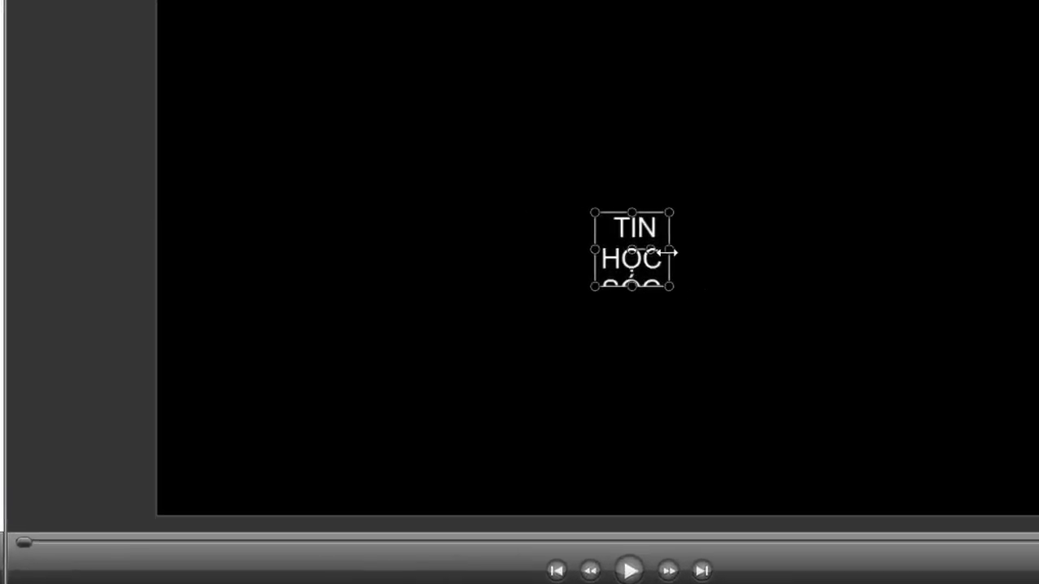
pyautogui.moveTo(1011, 262); pyautogui.dragTo(1038, 261)
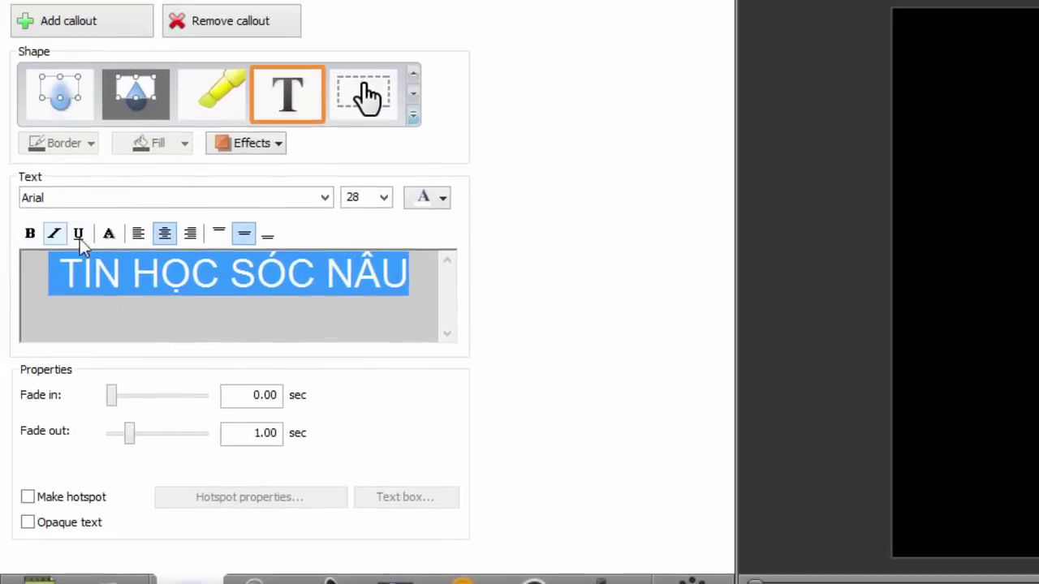
pyautogui.click(28, 232)
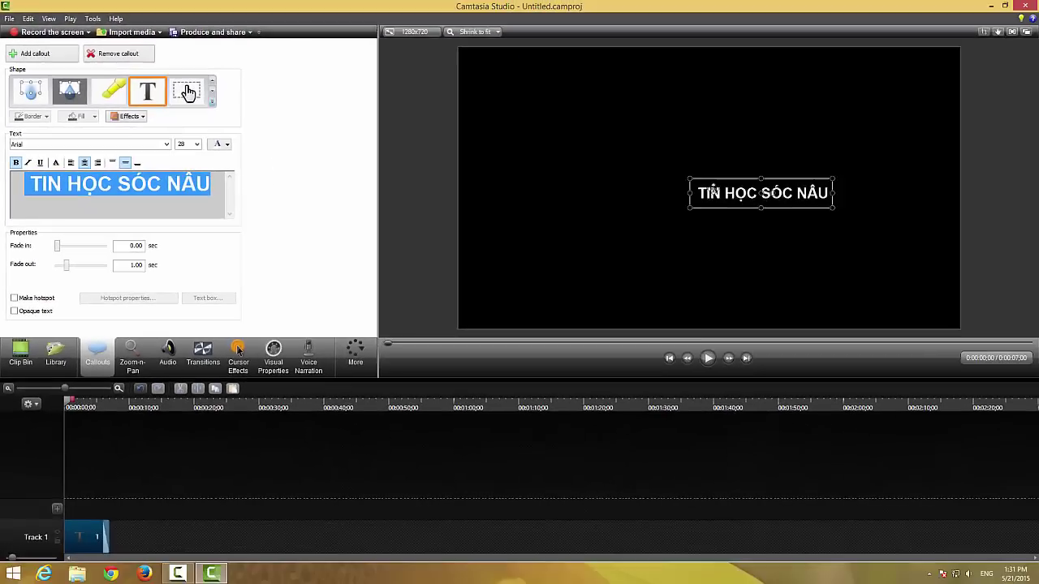
# Move the text callout just outside the canvas's lower right edge, at about X 822, Y -246.
pyautogui.moveTo(711, 193); pyautogui.dragTo(674, 150)
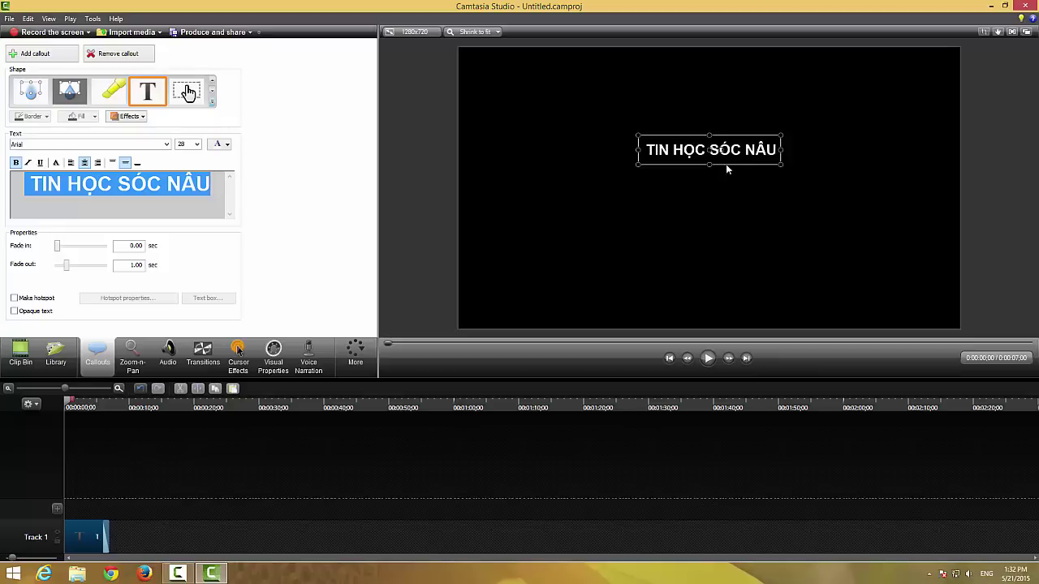
pyautogui.moveTo(735, 148); pyautogui.dragTo(1007, 286)
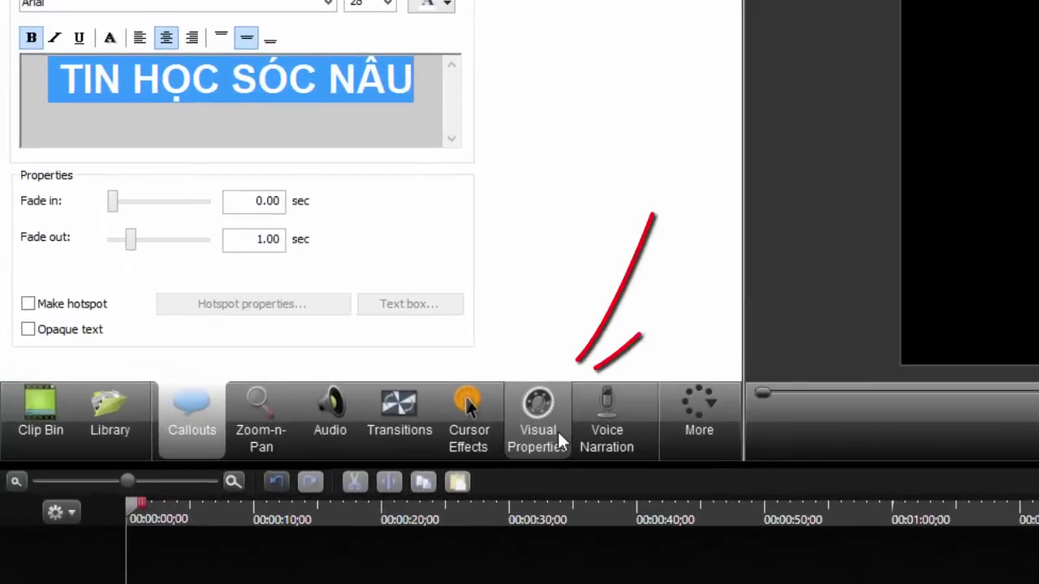
# Remove the text callout's fade-out by setting it to 0.00 sec.
pyautogui.click(556, 432)
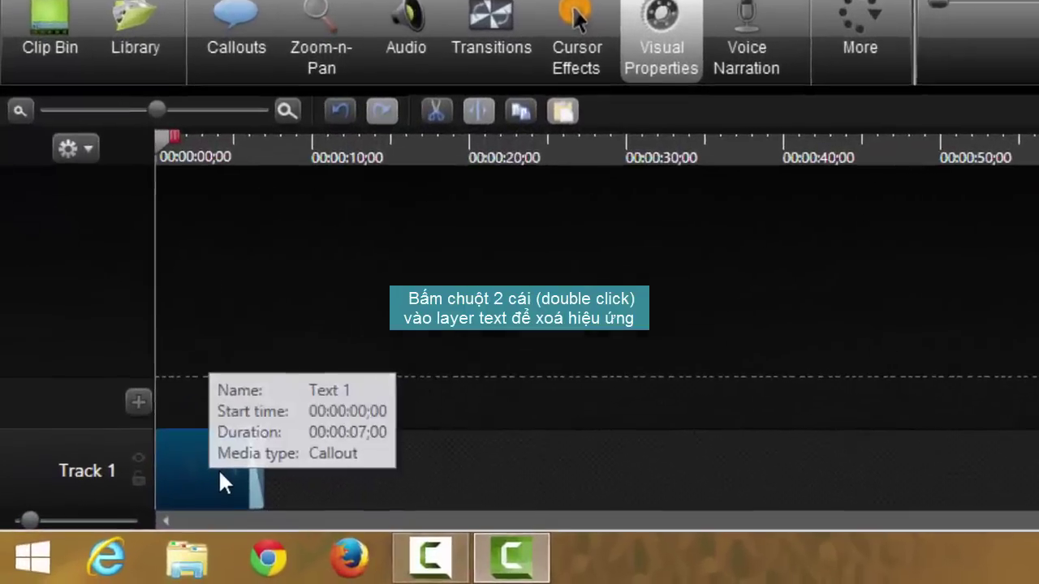
pyautogui.doubleClick(135, 516)
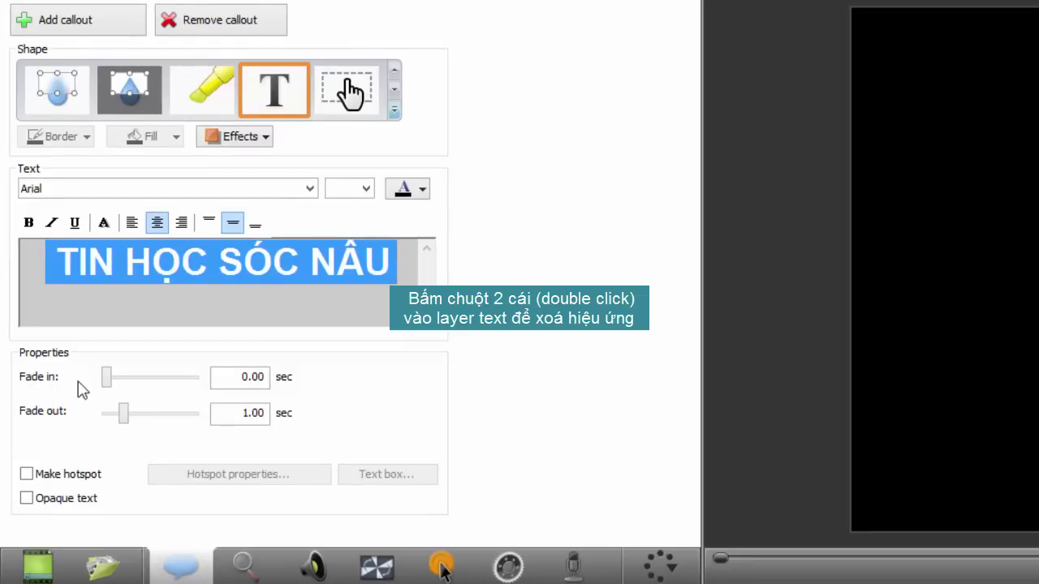
pyautogui.moveTo(124, 414); pyautogui.dragTo(104, 415)
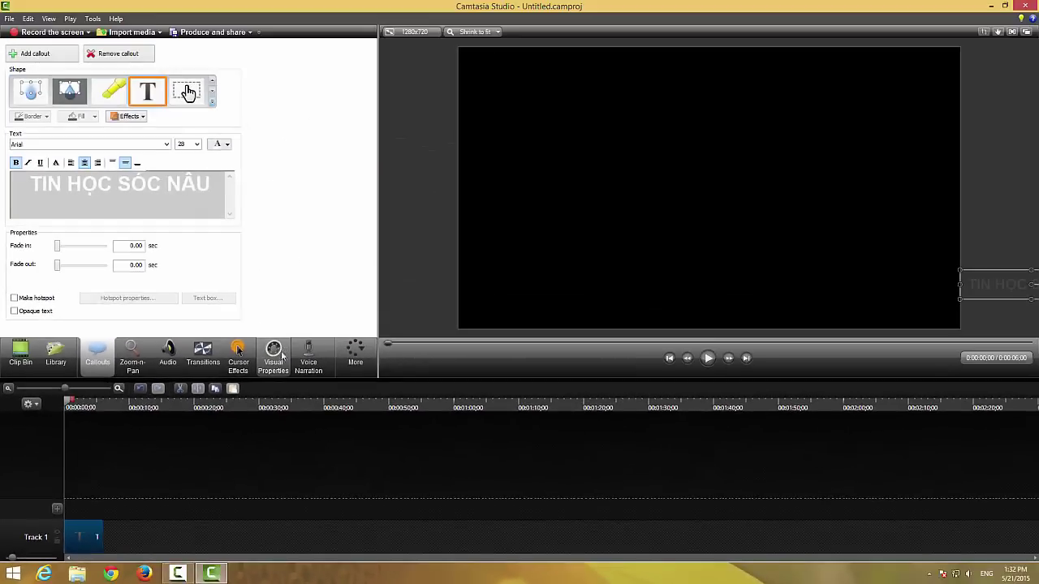
# Animate the text callout from the clip's start to beyond the canvas's left edge across the whole clip, and play it back.
pyautogui.click(276, 363)
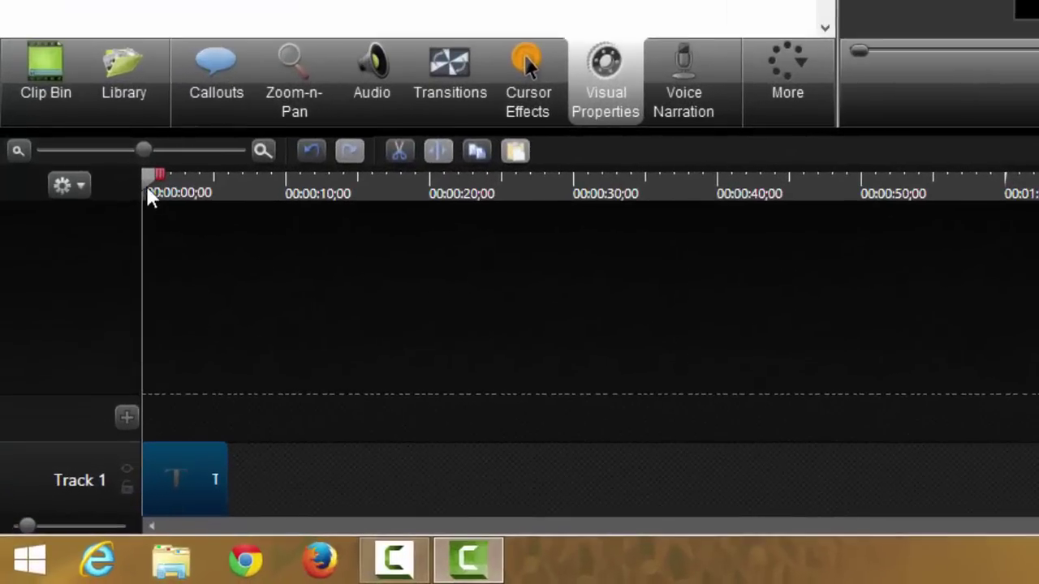
pyautogui.moveTo(149, 186)
pyautogui.mouseDown()
pyautogui.moveTo(255, 200)
pyautogui.moveTo(170, 174)
pyautogui.moveTo(195, 180)
pyautogui.moveTo(181, 172)
pyautogui.moveTo(135, 173)
pyautogui.mouseUp()
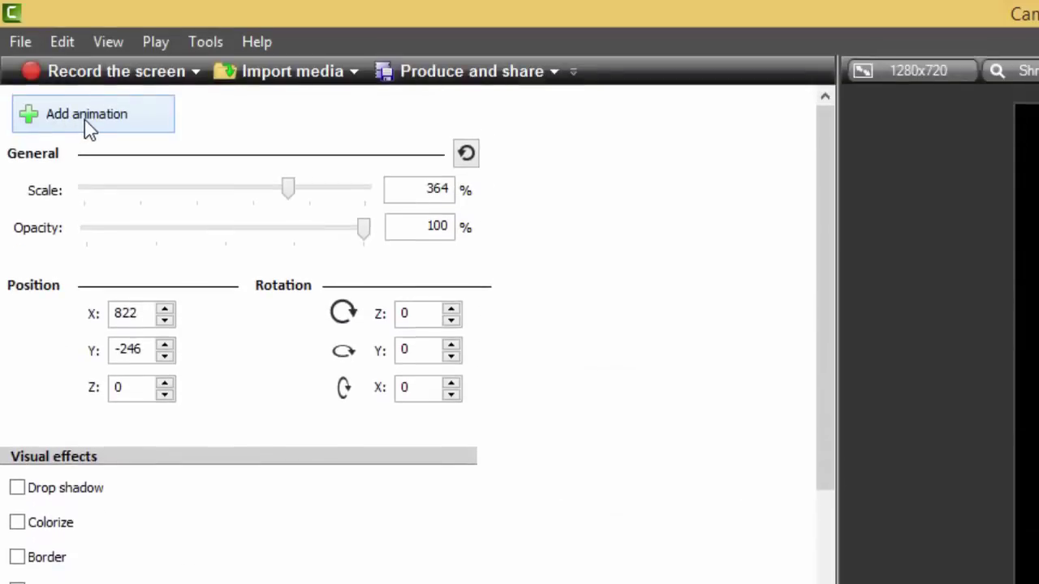
pyautogui.click(85, 119)
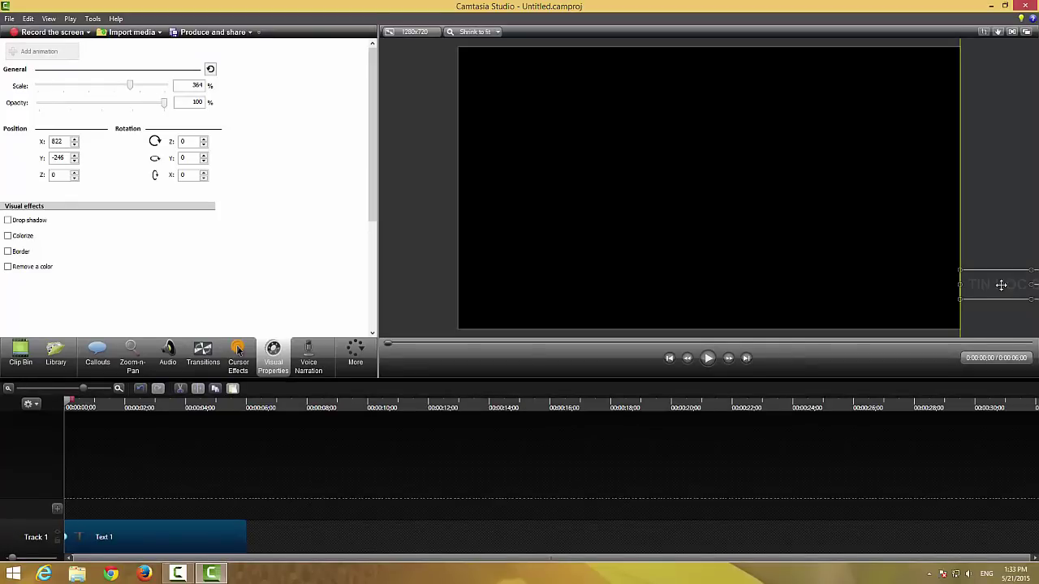
pyautogui.moveTo(1001, 285); pyautogui.dragTo(356, 285)
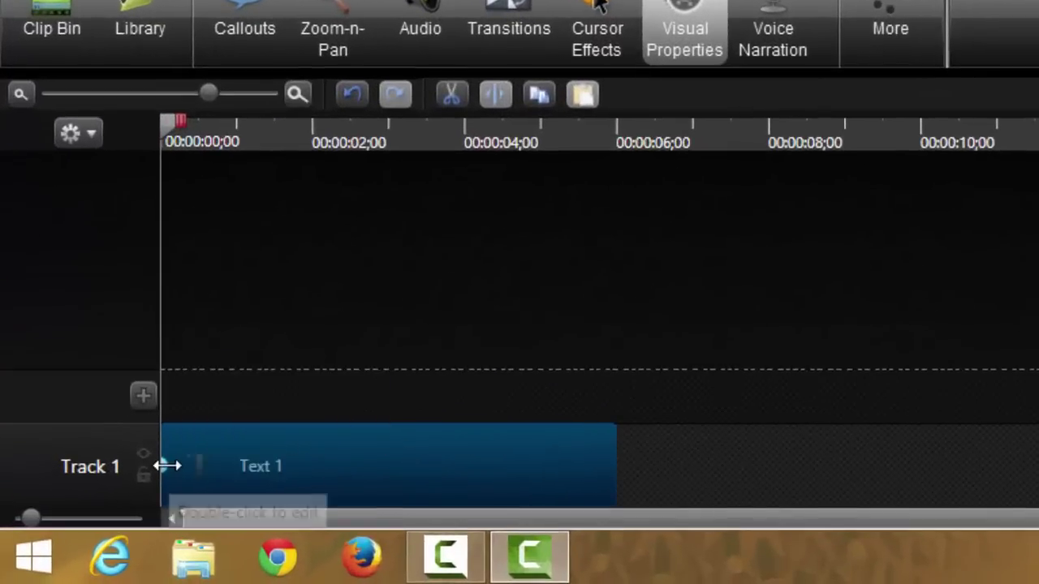
pyautogui.moveTo(168, 464); pyautogui.dragTo(619, 481)
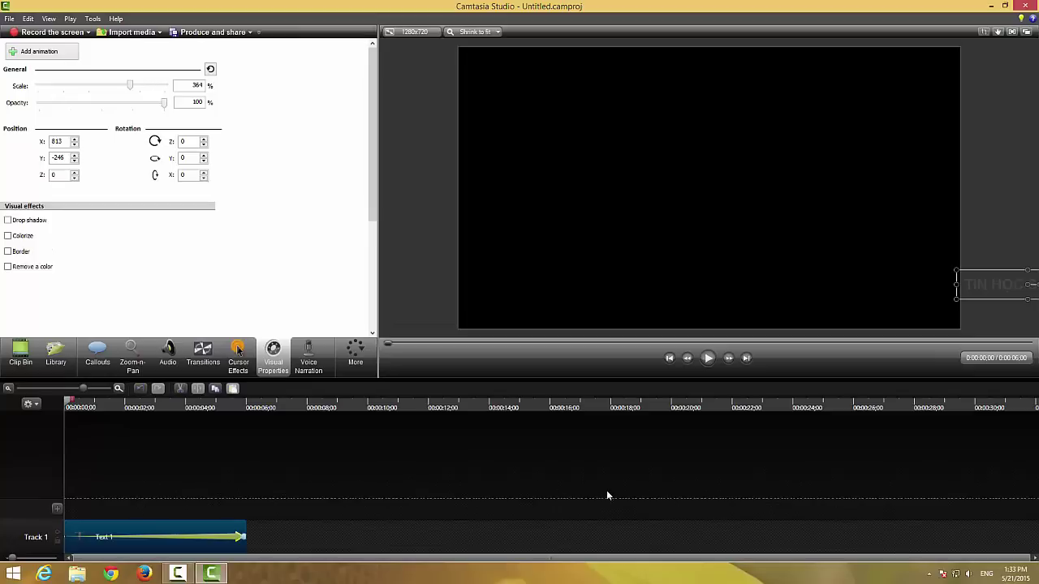
pyautogui.click(320, 447)
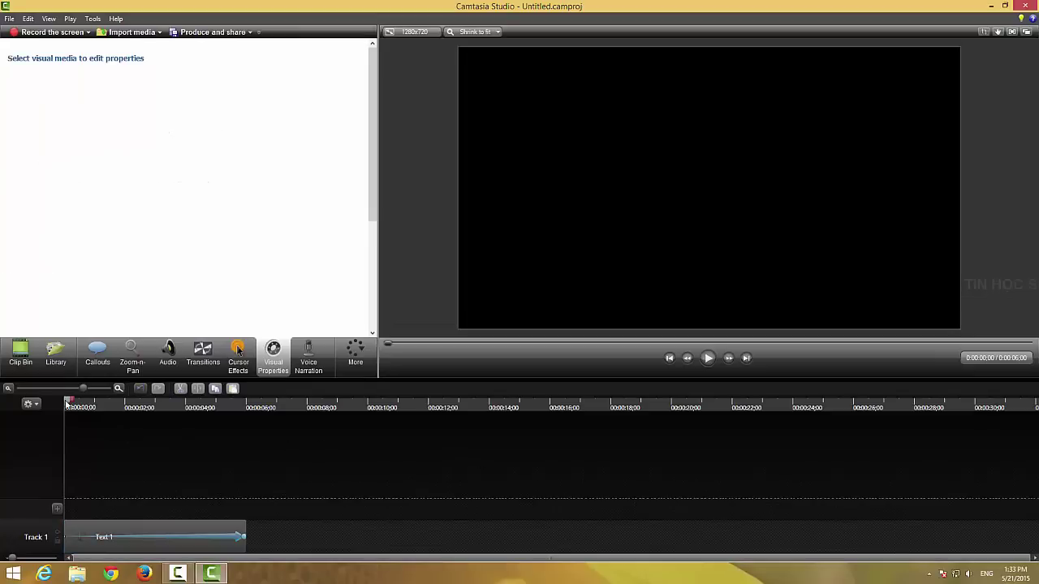
pyautogui.click(708, 358)
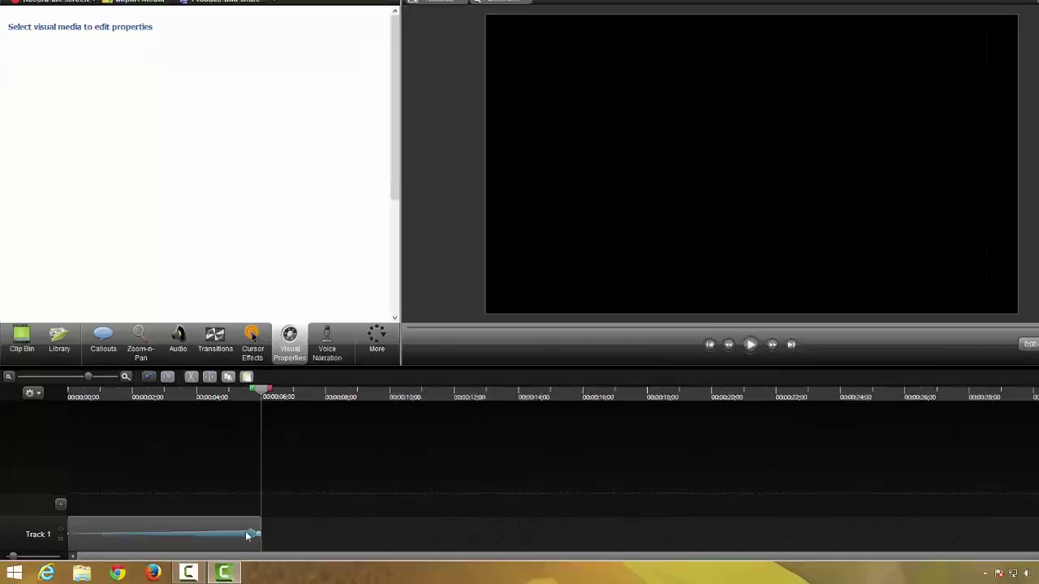
# Delete the right-to-left visual animation from the text clip.
pyautogui.click(247, 535)
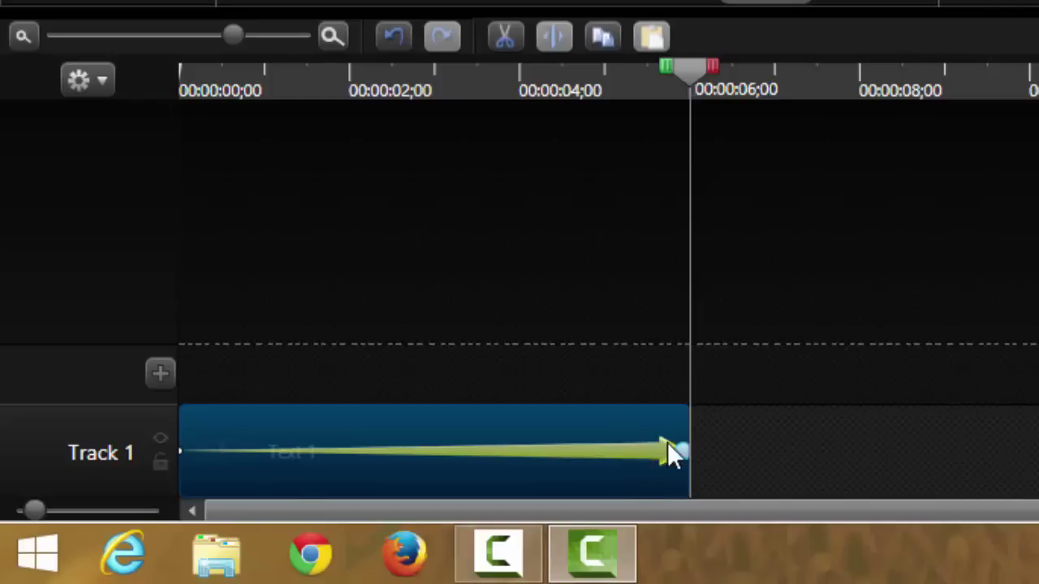
pyautogui.rightClick(651, 448)
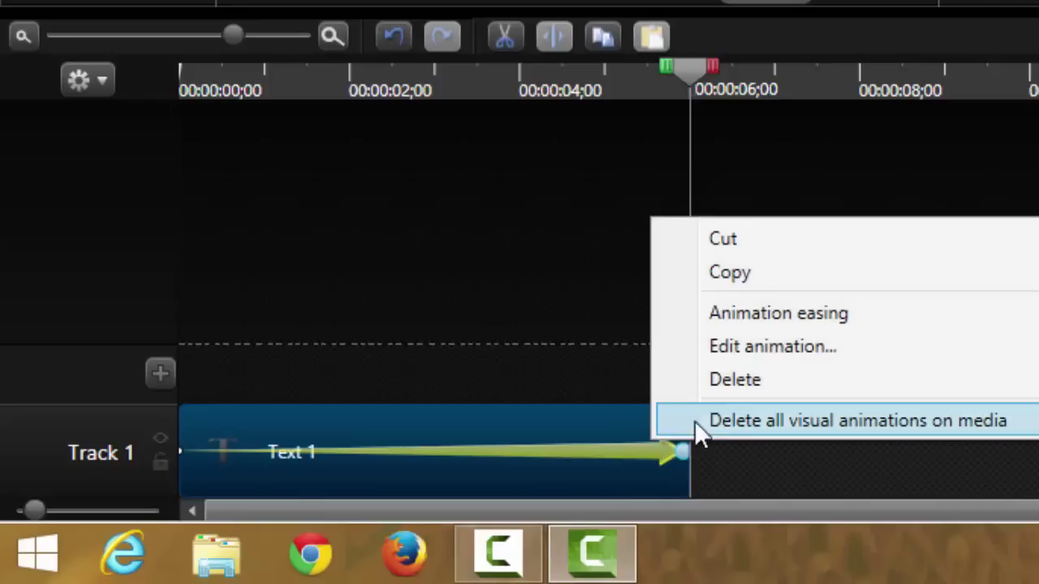
pyautogui.click(730, 380)
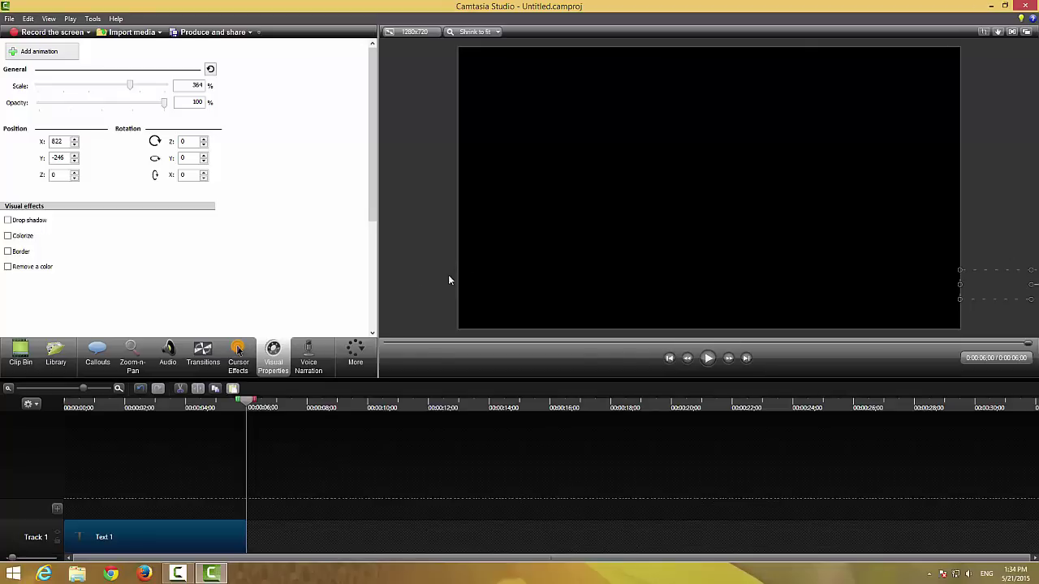
# Move the text callout just outside the canvas's lower left edge, at about X -822, Y -256.
pyautogui.moveTo(982, 281); pyautogui.dragTo(403, 291)
pyautogui.moveTo(477, 287); pyautogui.dragTo(431, 289)
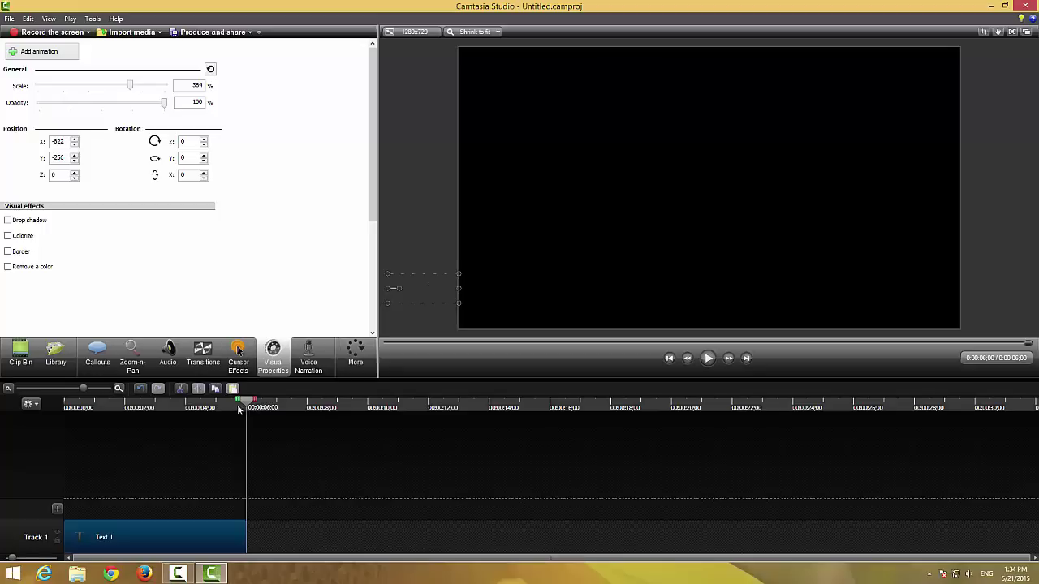
# Animate the text from the clip's start to beyond the canvas's right edge, about X 822, Y -265, across the whole clip, and play it back.
pyautogui.moveTo(239, 410); pyautogui.dragTo(33, 406)
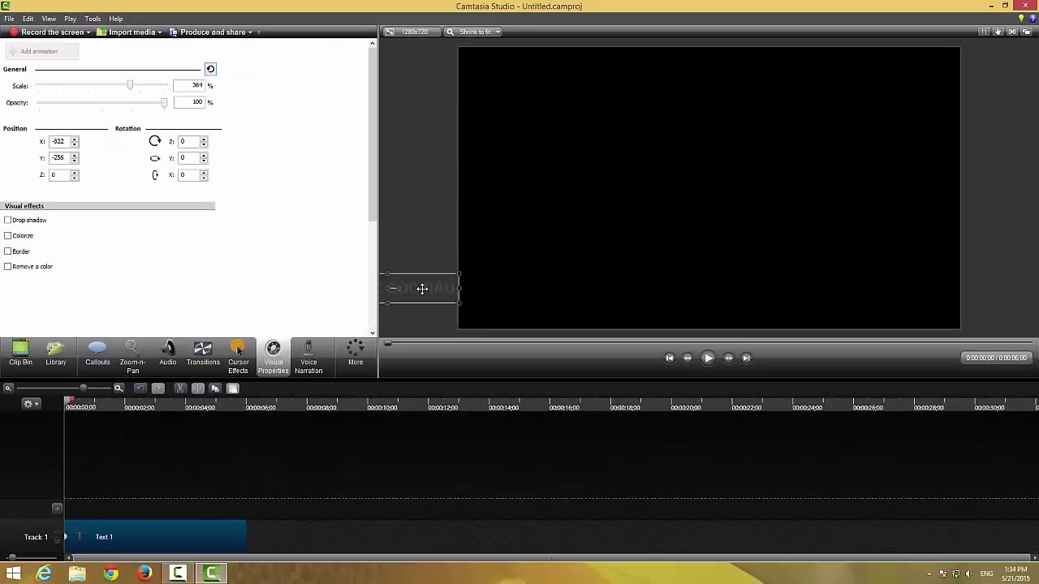
pyautogui.moveTo(422, 288); pyautogui.dragTo(1011, 291)
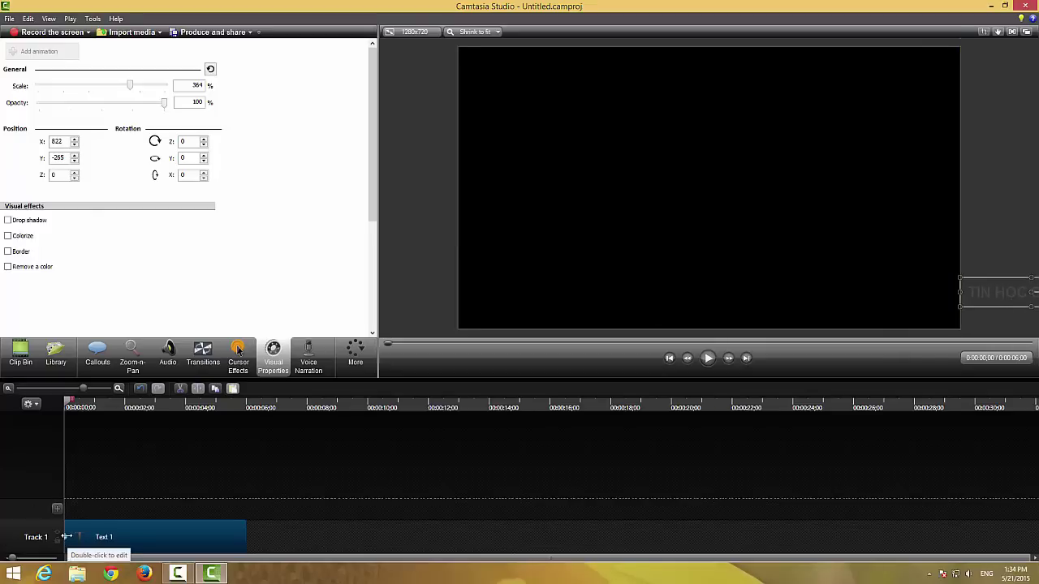
pyautogui.moveTo(81, 539); pyautogui.dragTo(246, 536)
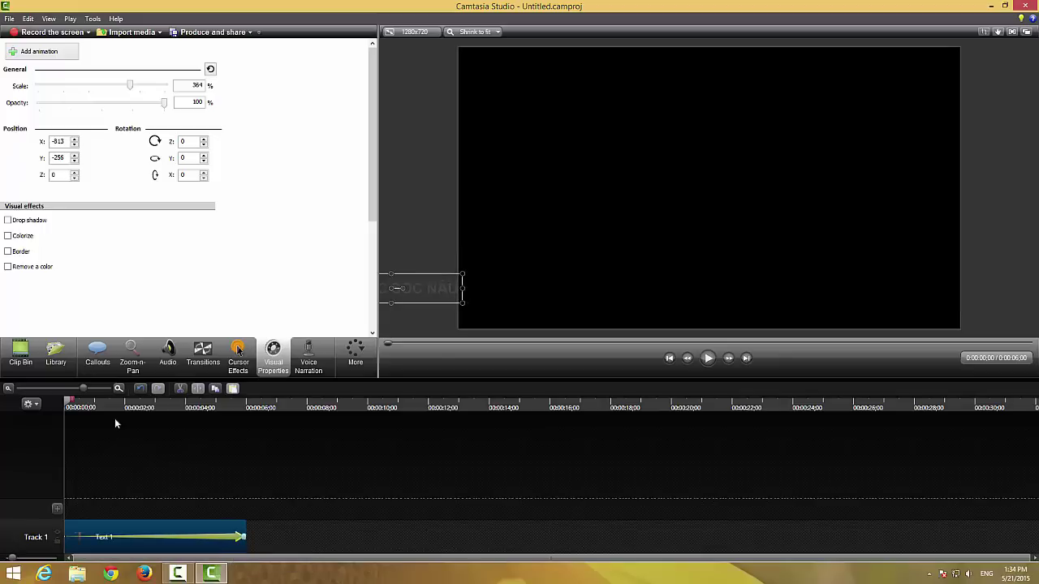
pyautogui.click(707, 358)
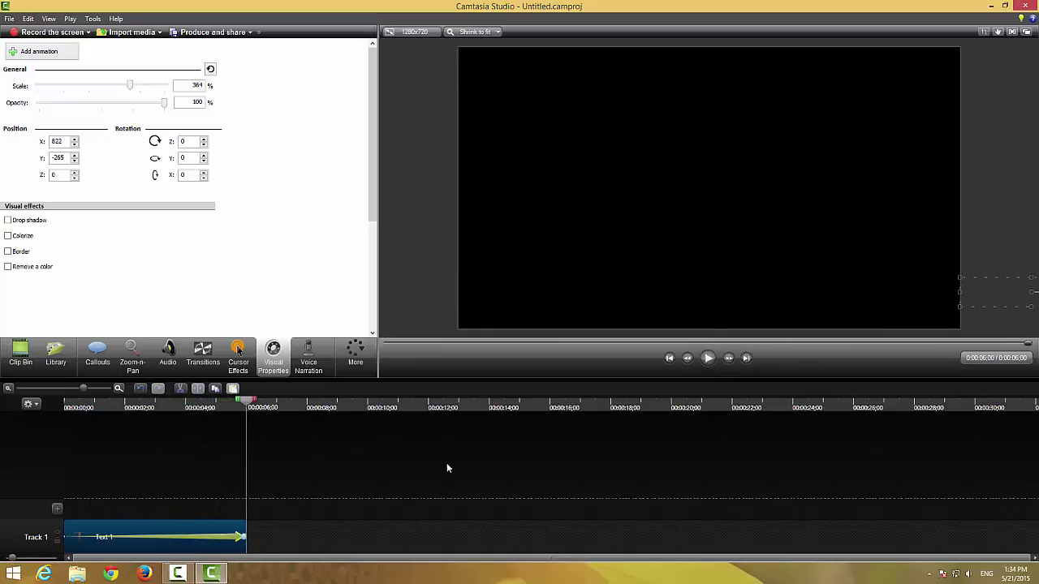
pyautogui.click(344, 465)
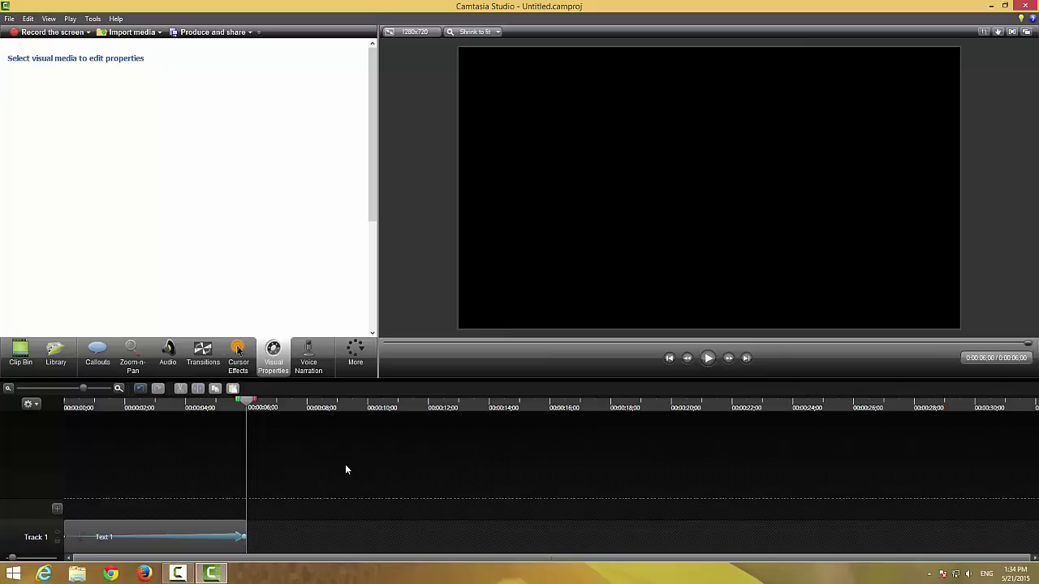
# Delete the left-to-right visual animation from the text clip.
pyautogui.click(231, 539)
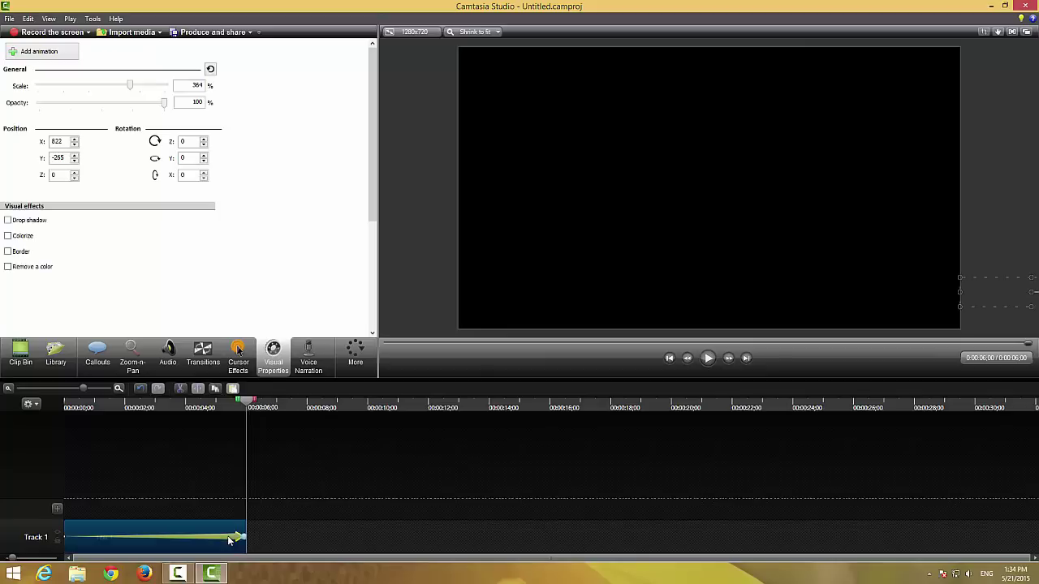
pyautogui.rightClick(231, 539)
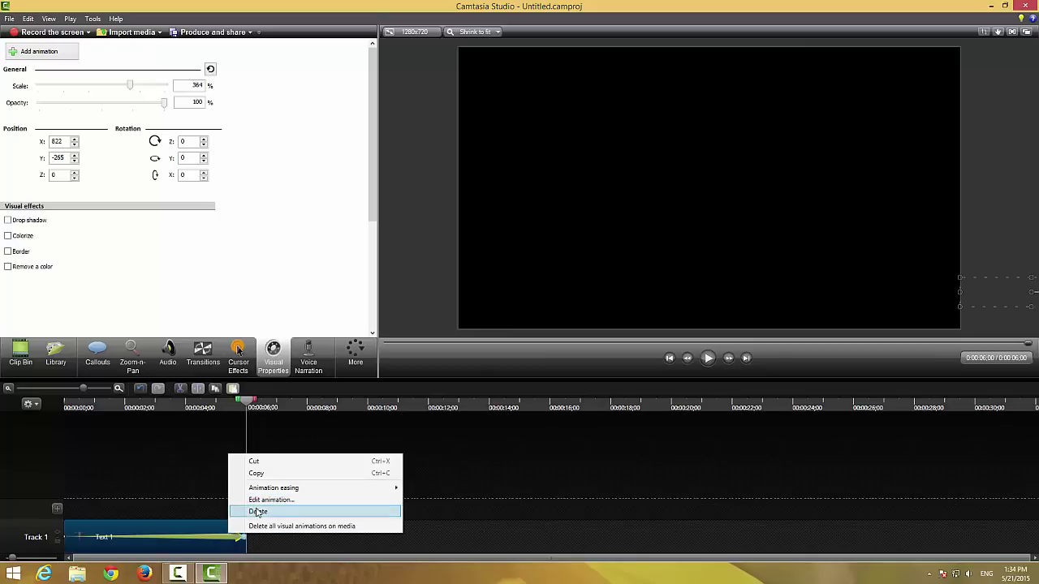
pyautogui.click(257, 512)
# At the clip's start, move the text callout just below the canvas's lower edge, at about X 17, Y -398.
pyautogui.moveTo(246, 403); pyautogui.dragTo(43, 429)
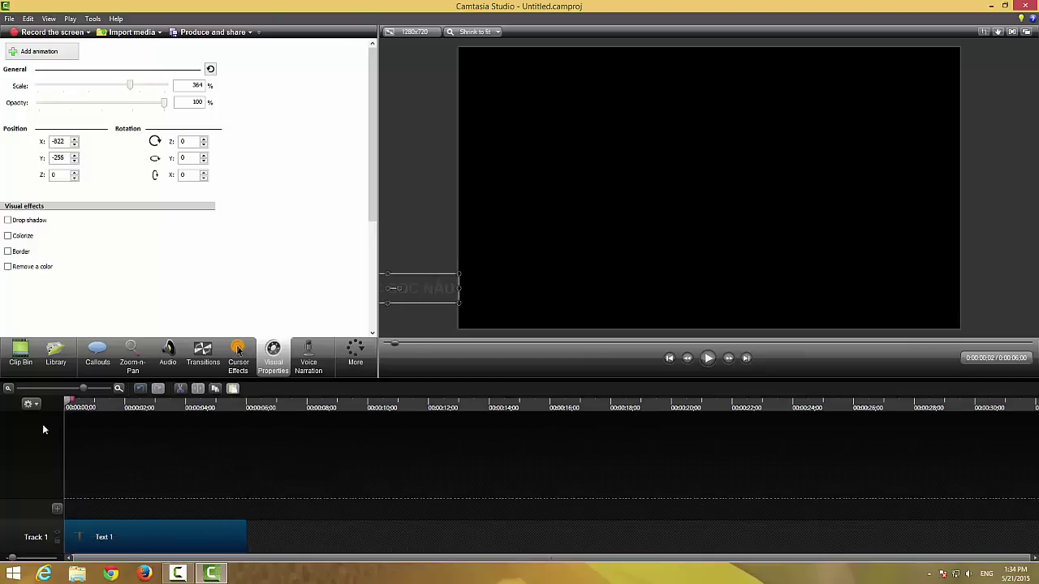
pyautogui.moveTo(413, 288); pyautogui.dragTo(743, 345)
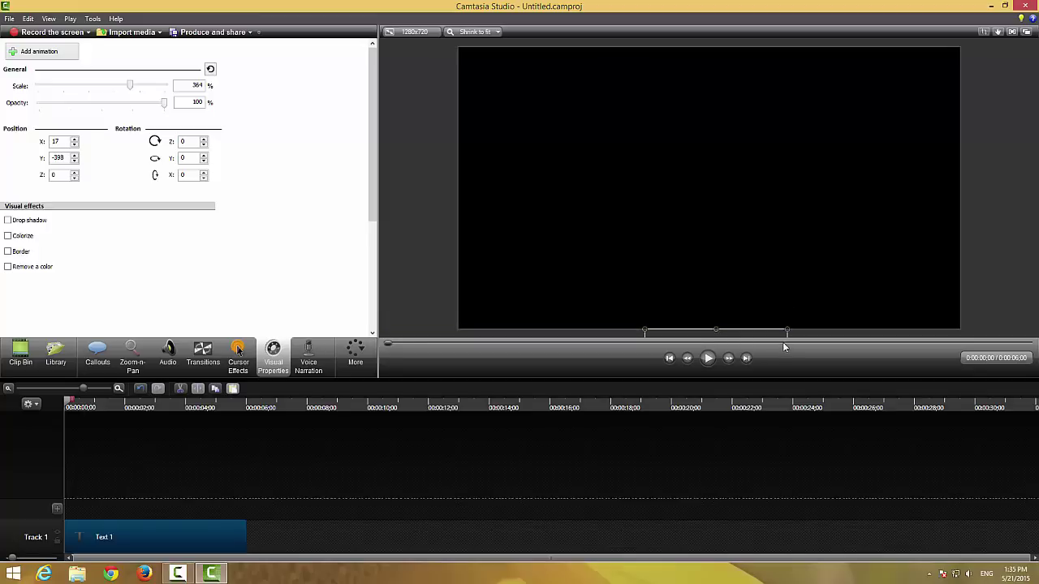
pyautogui.moveTo(784, 380); pyautogui.dragTo(785, 416)
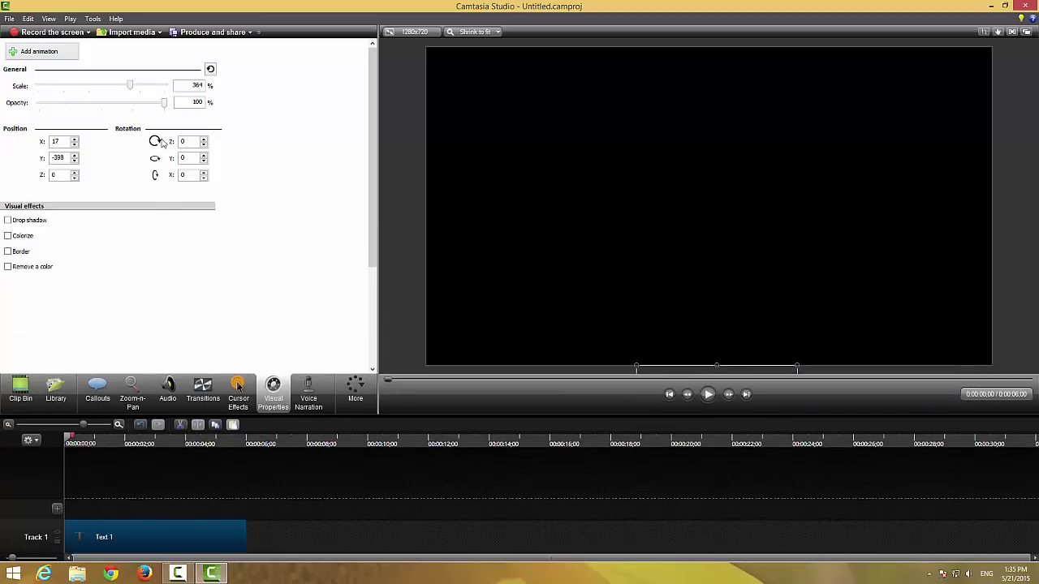
# Animate the text from the clip's start to above the canvas, about X 7, Y 398, across the whole clip, and play it back.
pyautogui.click(48, 52)
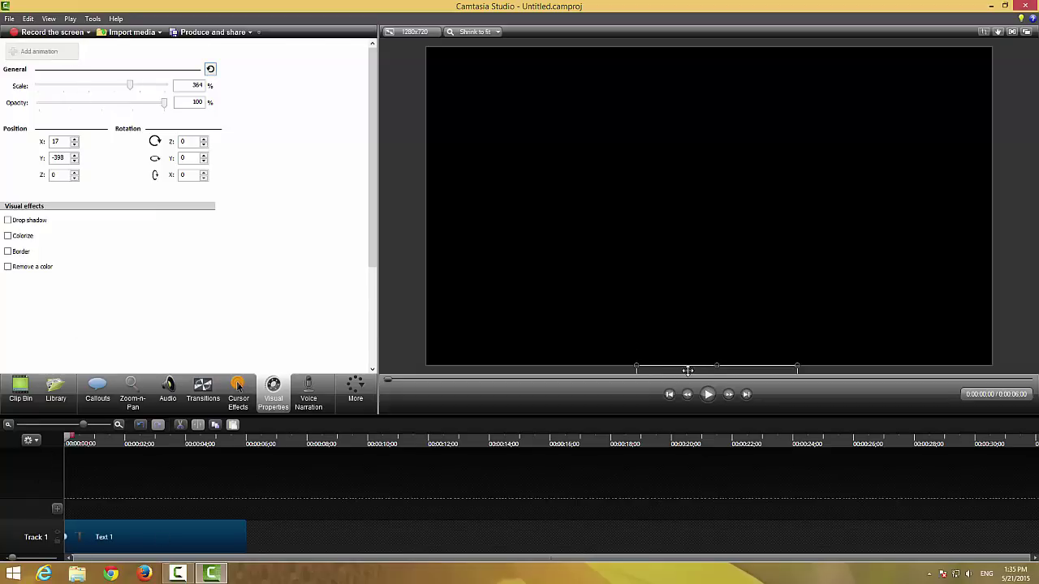
pyautogui.moveTo(687, 371); pyautogui.dragTo(691, 18)
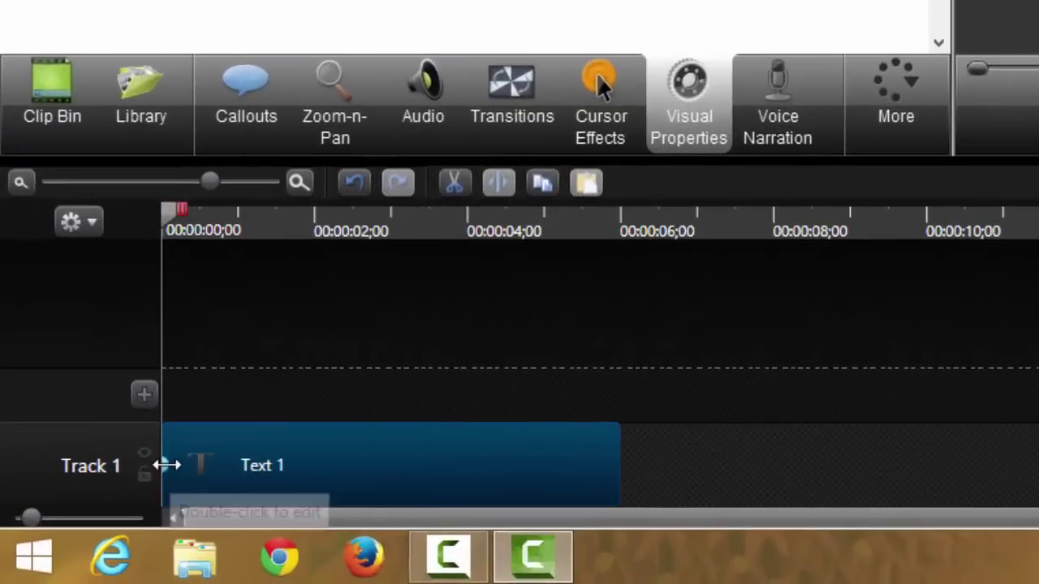
pyautogui.moveTo(166, 465); pyautogui.dragTo(608, 434)
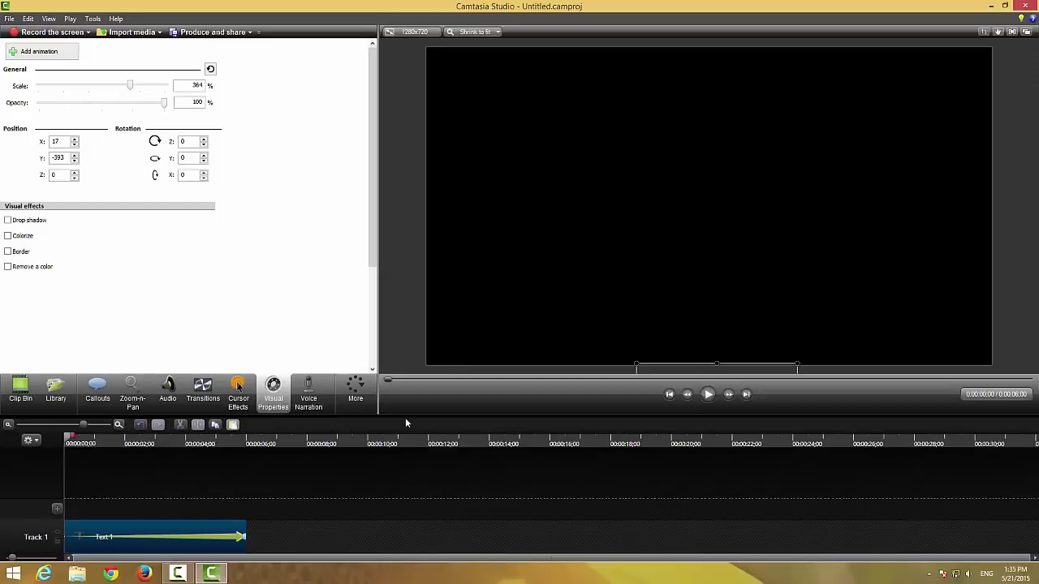
pyautogui.click(707, 395)
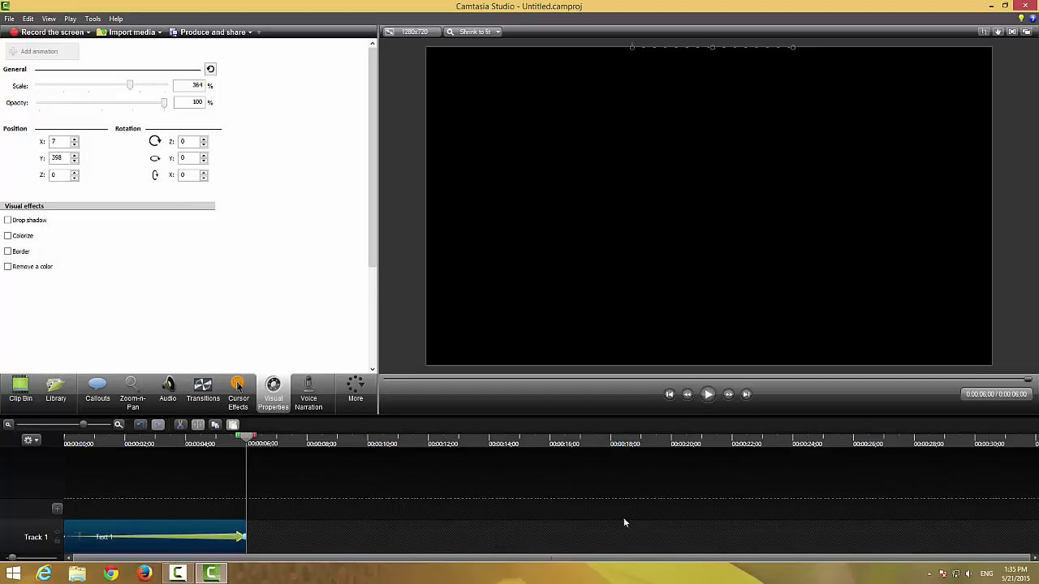
# Delete the bottom-to-top animation and reposition the text callout just below the canvas, at about X 24, Y -398.
pyautogui.moveTo(236, 537); pyautogui.dragTo(152, 536)
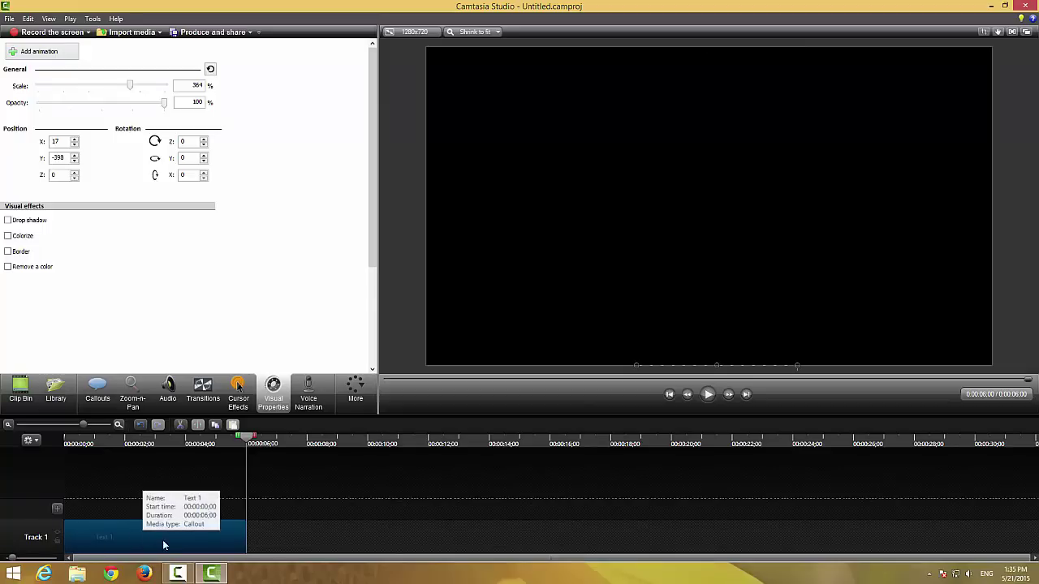
pyautogui.press('Delete')
pyautogui.moveTo(703, 366); pyautogui.dragTo(739, 210)
pyautogui.click(169, 442)
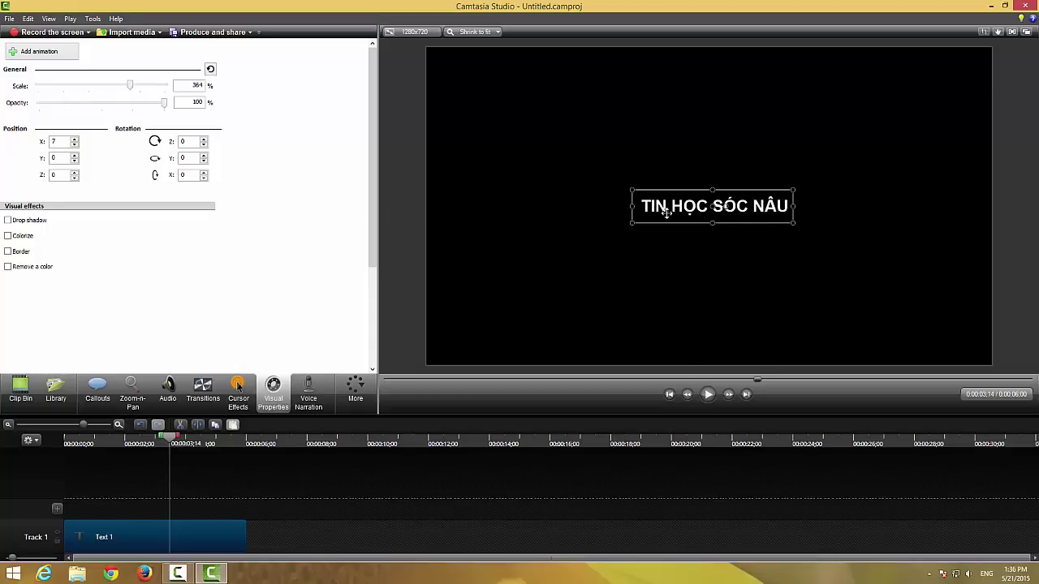
pyautogui.moveTo(684, 203); pyautogui.dragTo(694, 372)
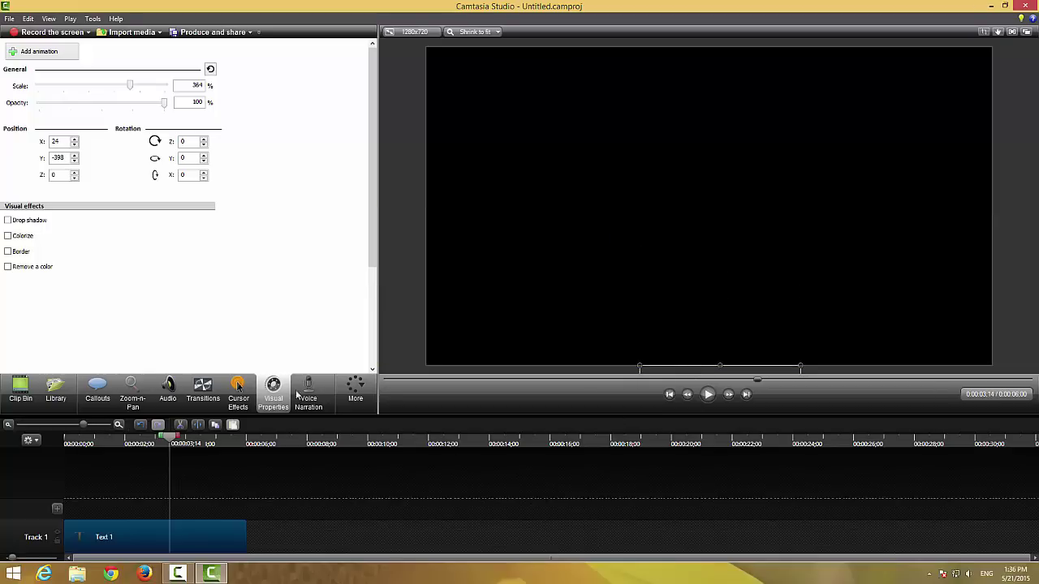
pyautogui.moveTo(159, 441); pyautogui.dragTo(48, 459)
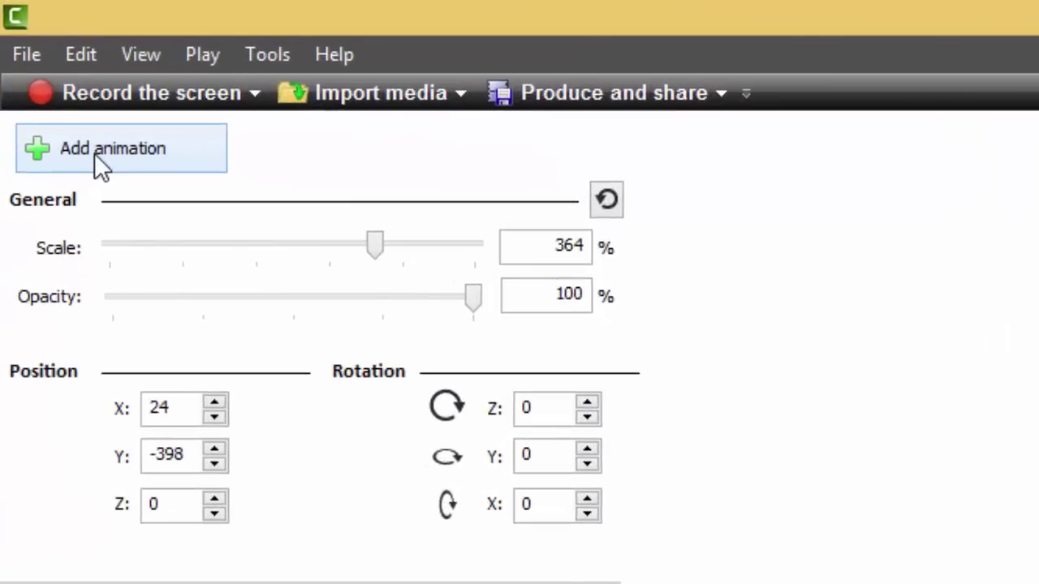
# Animate the text from the clip's start to near the canvas centre, about X 0, Y 19, over roughly two seconds, and play it back.
pyautogui.click(95, 153)
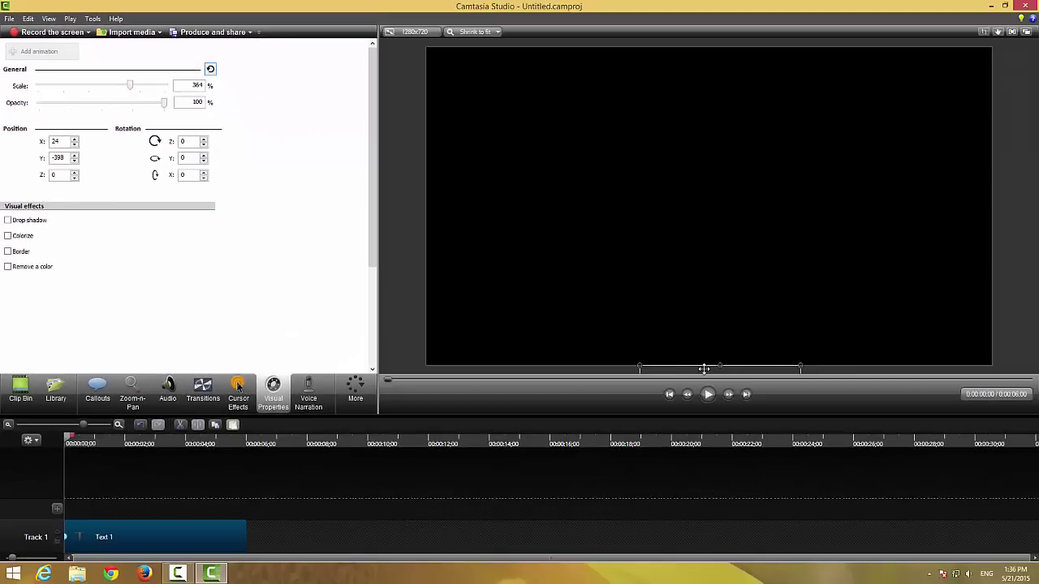
pyautogui.click(704, 370)
pyautogui.moveTo(704, 362); pyautogui.dragTo(694, 186)
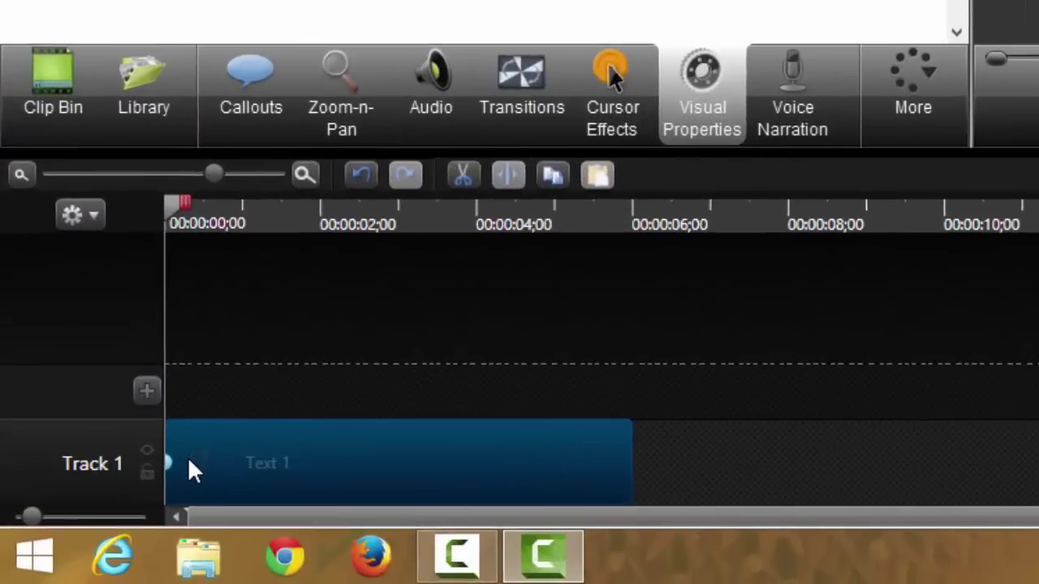
pyautogui.moveTo(170, 462); pyautogui.dragTo(348, 463)
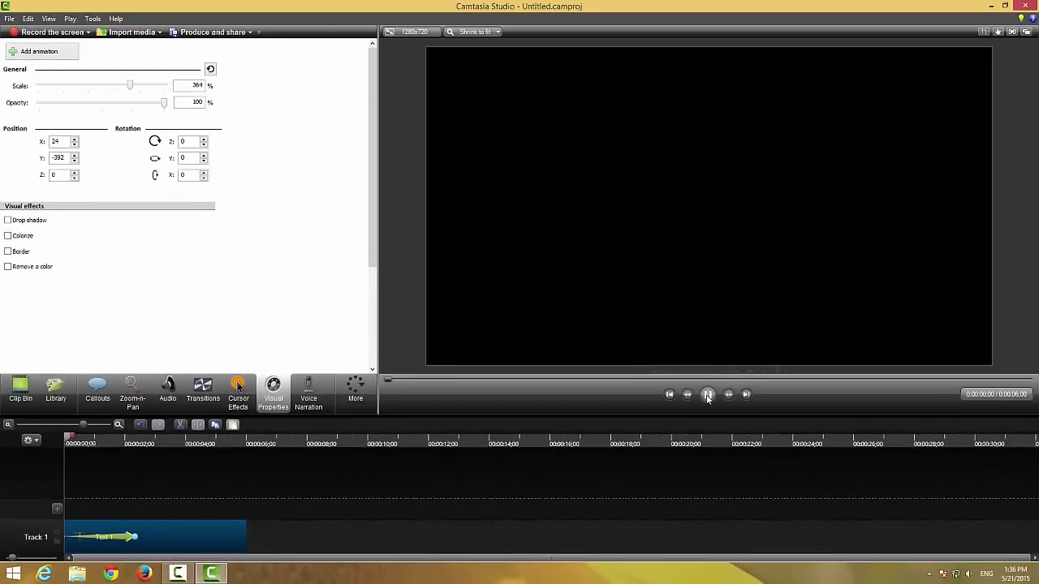
pyautogui.click(707, 395)
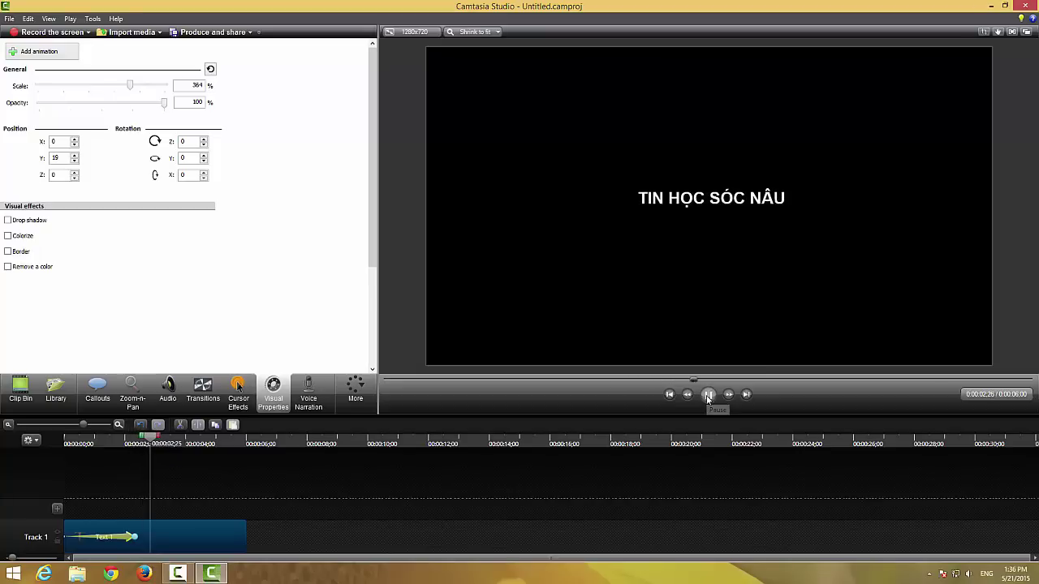
pyautogui.click(707, 395)
# Add a second animation at 0:00:02;14 that enlarges the text callout to about 453% scale, and stretch it to about 3.5 seconds.
pyautogui.moveTo(157, 440); pyautogui.dragTo(139, 439)
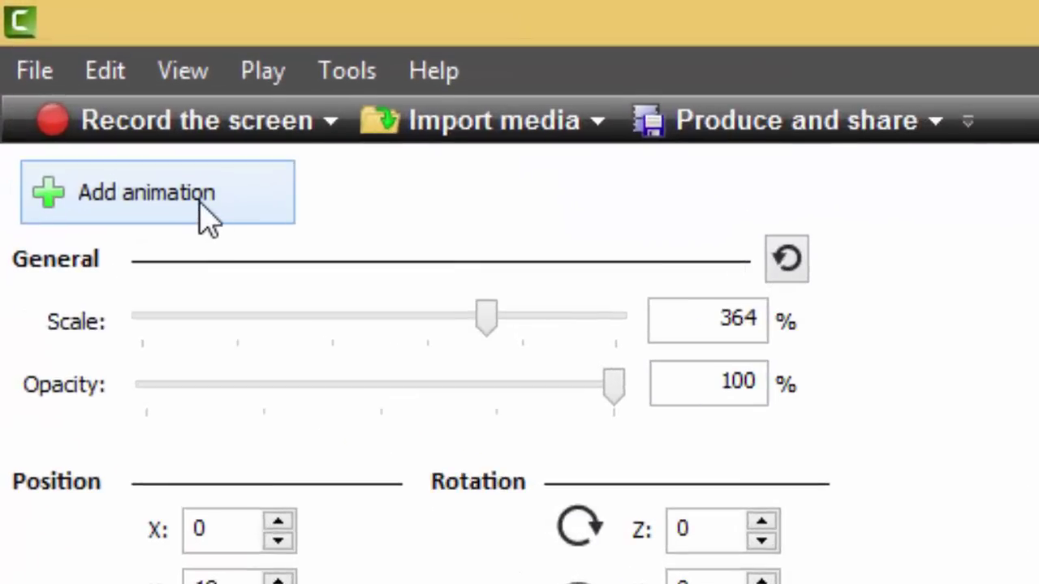
pyautogui.click(203, 207)
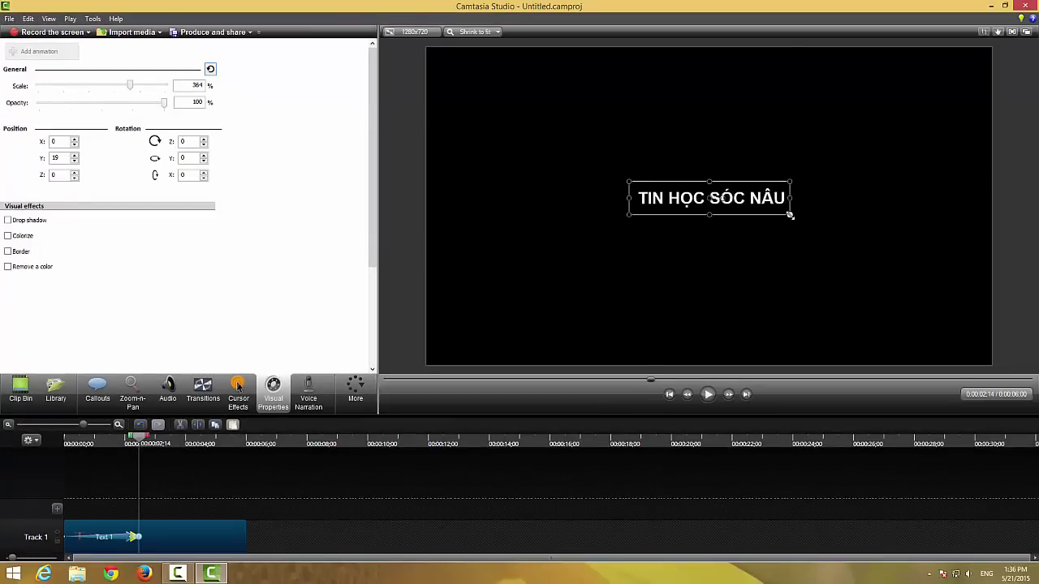
pyautogui.moveTo(790, 215); pyautogui.dragTo(809, 229)
pyautogui.moveTo(627, 179); pyautogui.dragTo(606, 153)
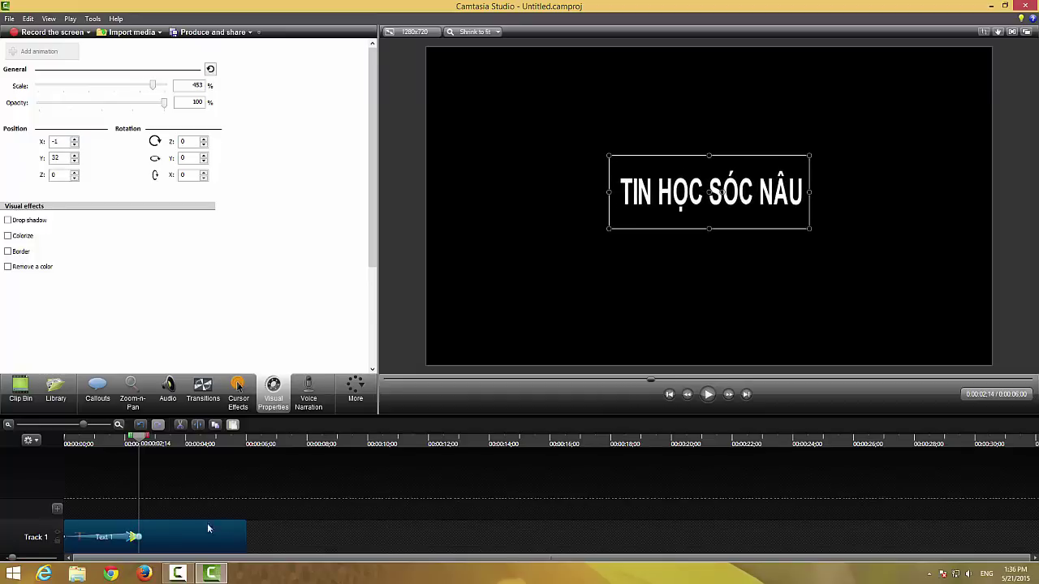
pyautogui.moveTo(138, 537); pyautogui.dragTo(170, 537)
# Play the two text animations back from the start of the timeline.
pyautogui.click(70, 445)
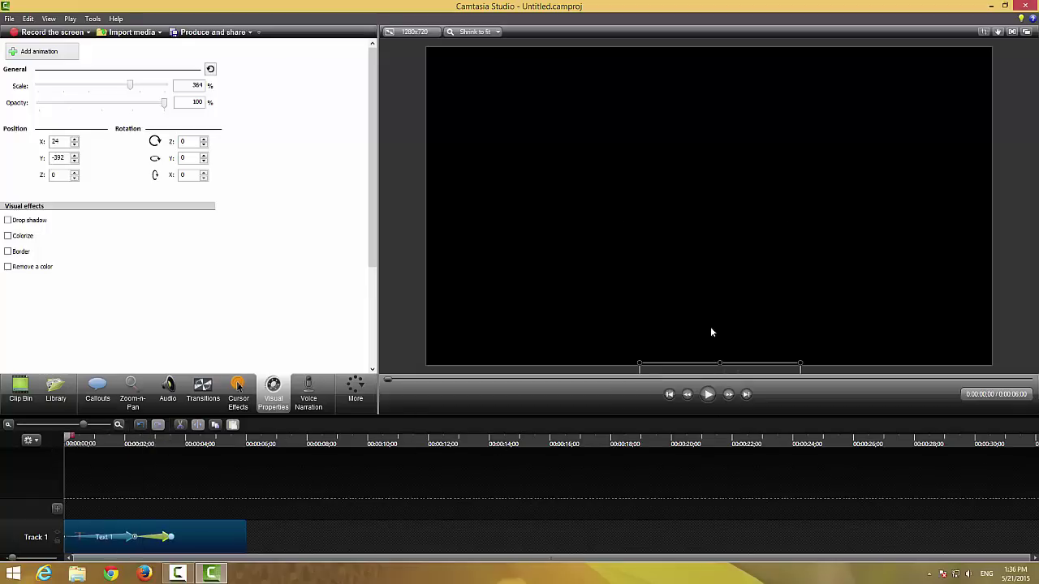
pyautogui.click(707, 395)
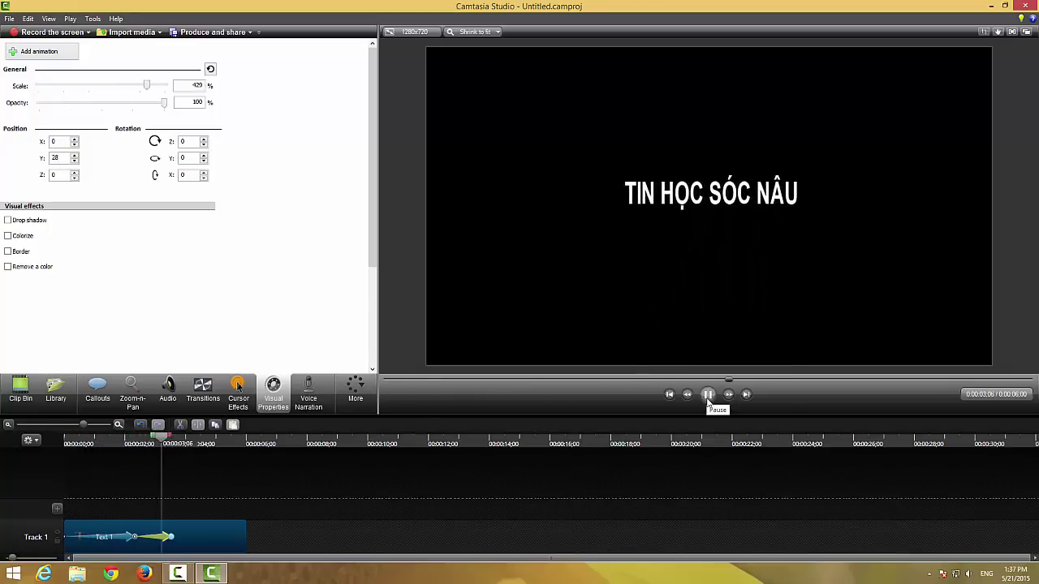
pyautogui.click(707, 401)
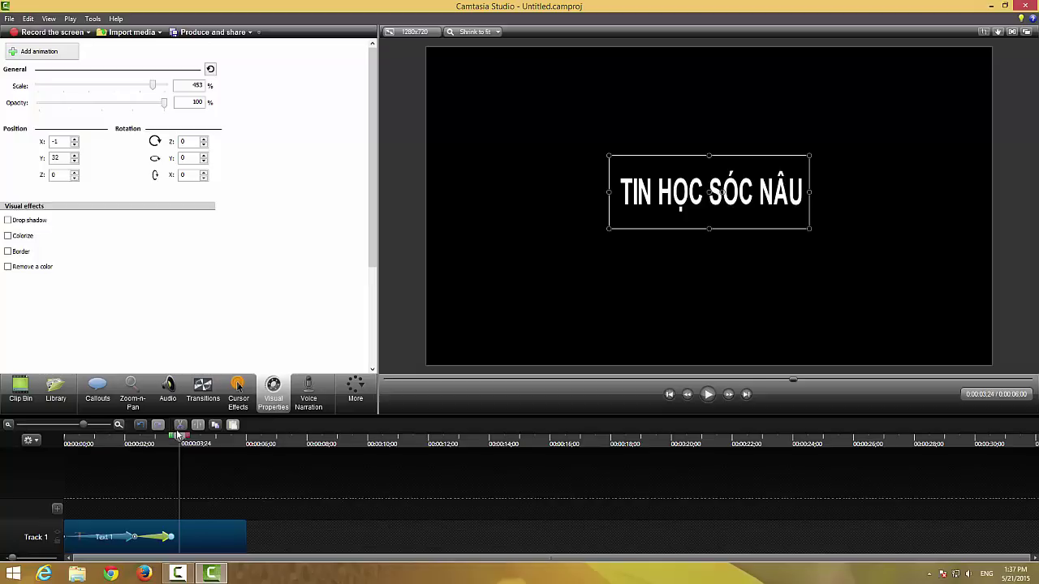
# Add a third animation at 0:00:03;19 moving the text beyond the canvas's left edge, about X -867, Y 11, and stretch it to the clip's end.
pyautogui.moveTo(179, 436); pyautogui.dragTo(176, 441)
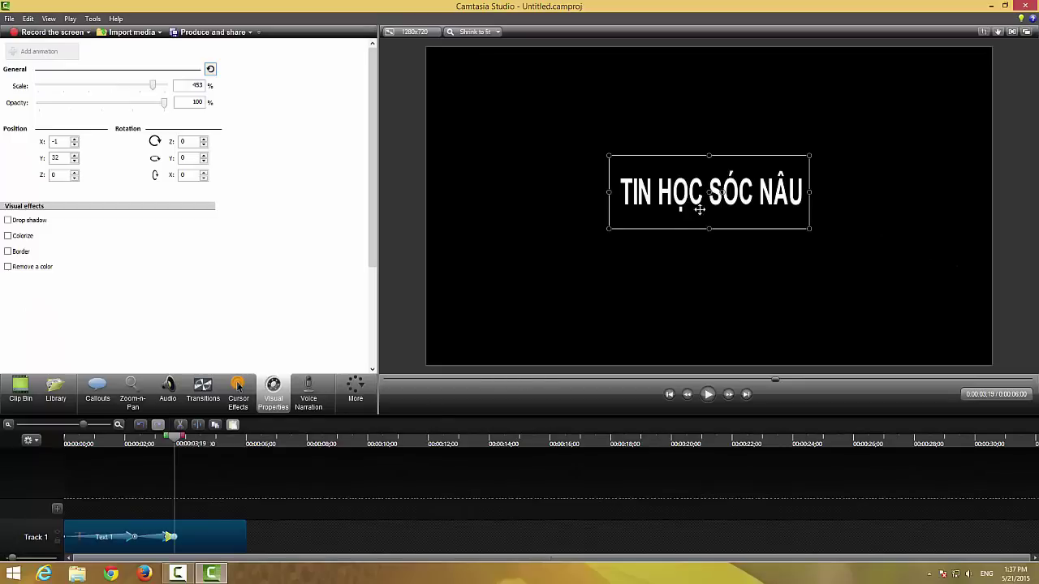
pyautogui.moveTo(694, 193); pyautogui.dragTo(313, 202)
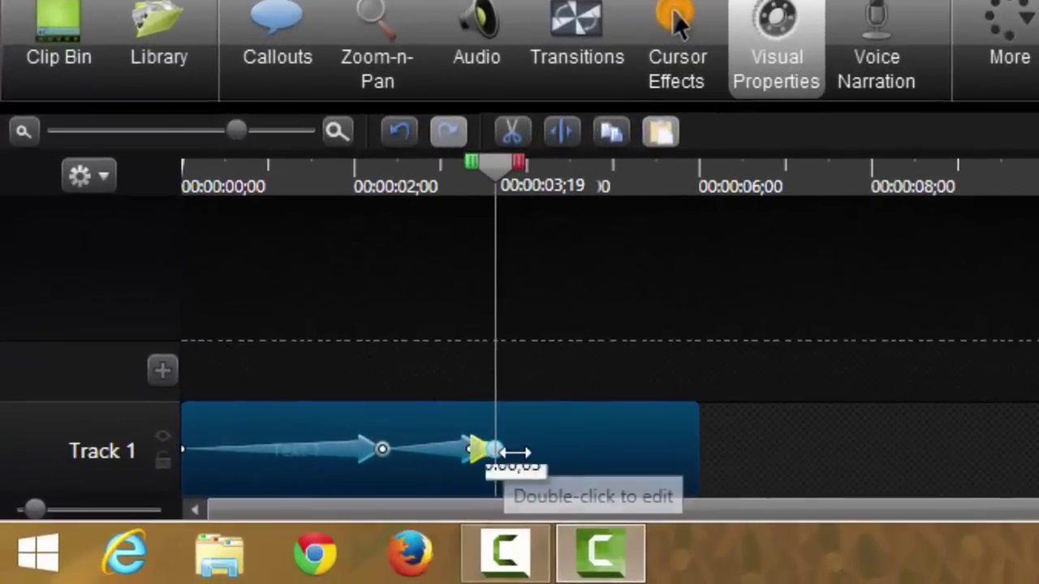
pyautogui.moveTo(227, 522); pyautogui.dragTo(316, 525)
pyautogui.moveTo(690, 459); pyautogui.dragTo(690, 459)
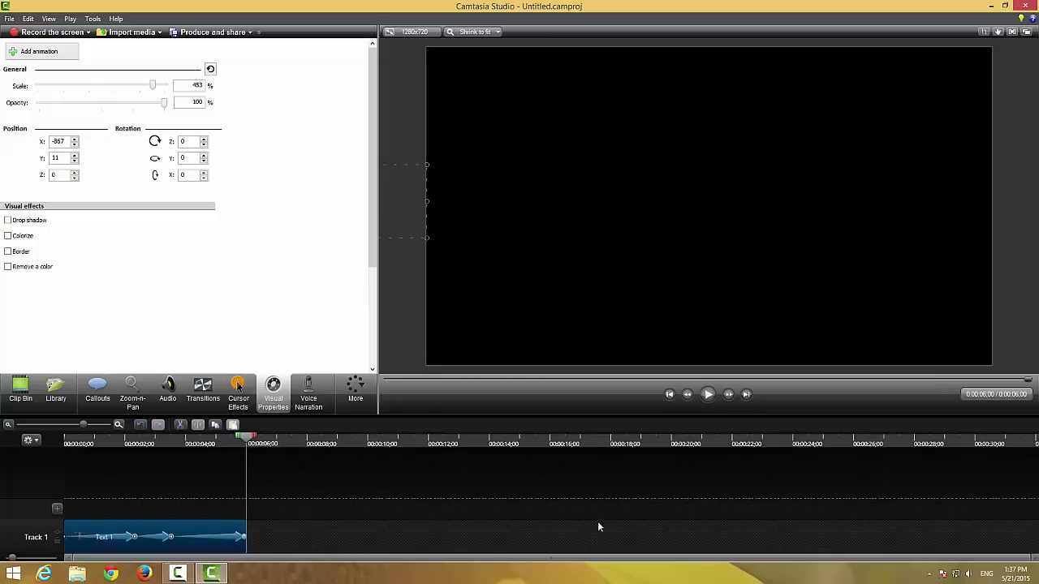
pyautogui.click(499, 527)
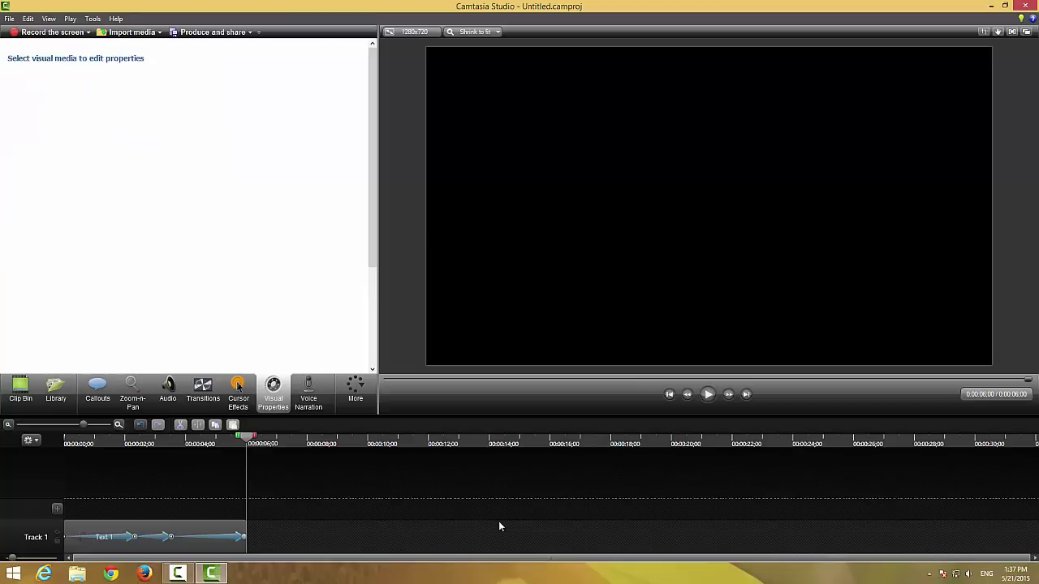
# Add the animated text clip to the Library as a reusable asset.
pyautogui.click(204, 537)
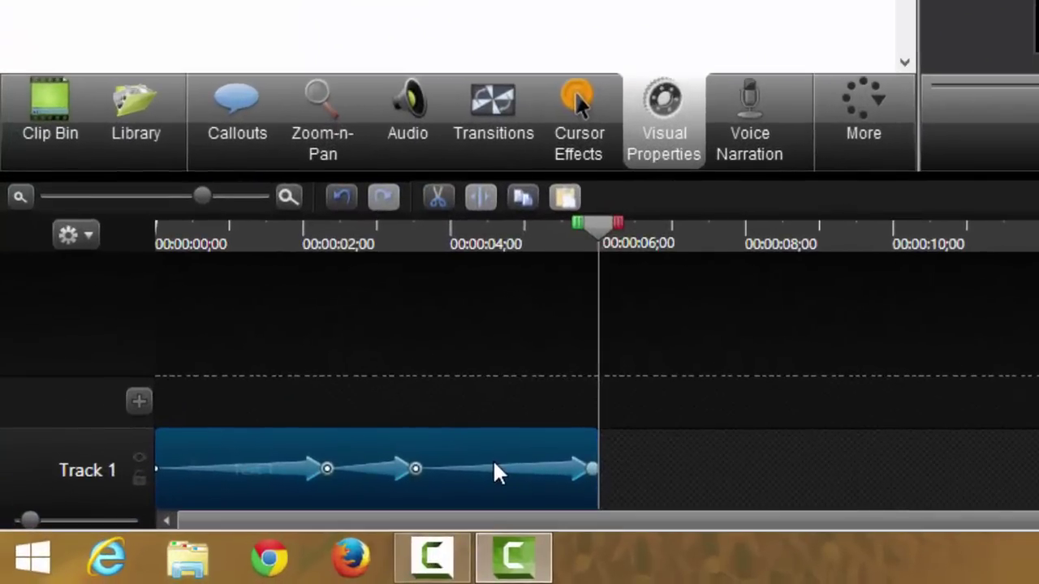
pyautogui.rightClick(497, 473)
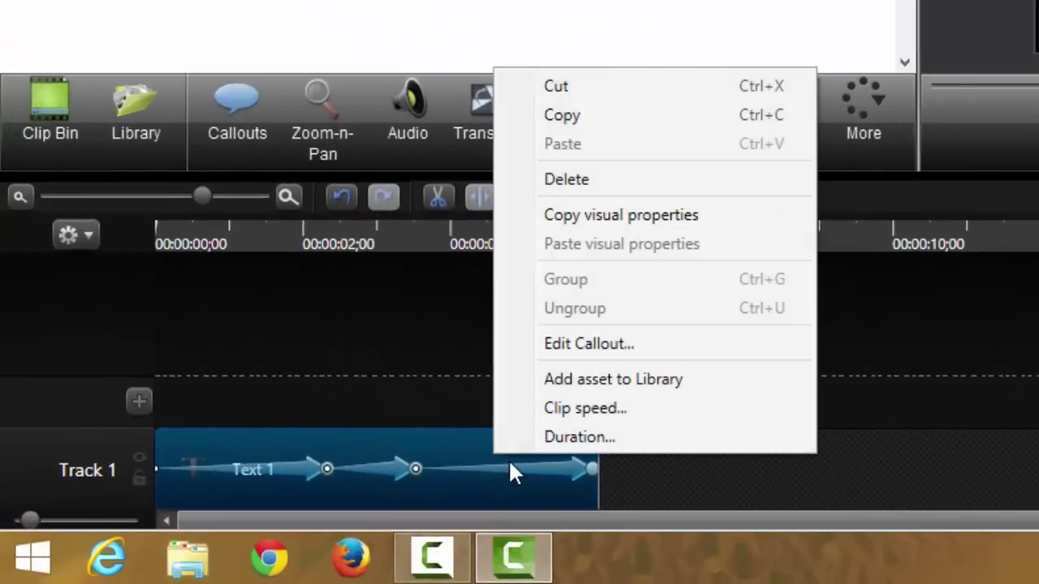
pyautogui.click(694, 479)
pyautogui.moveTo(523, 463)
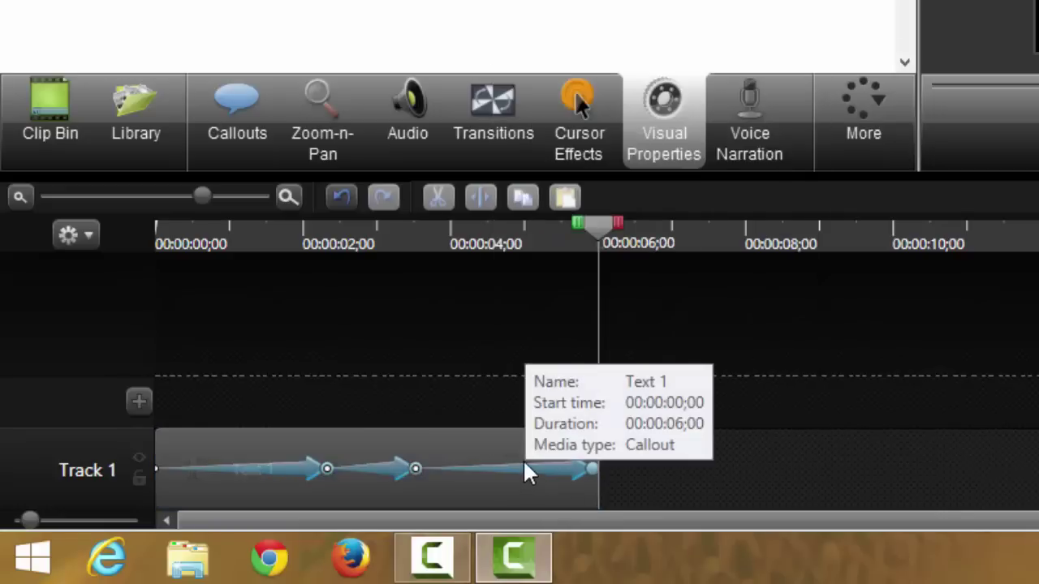
pyautogui.click(491, 477)
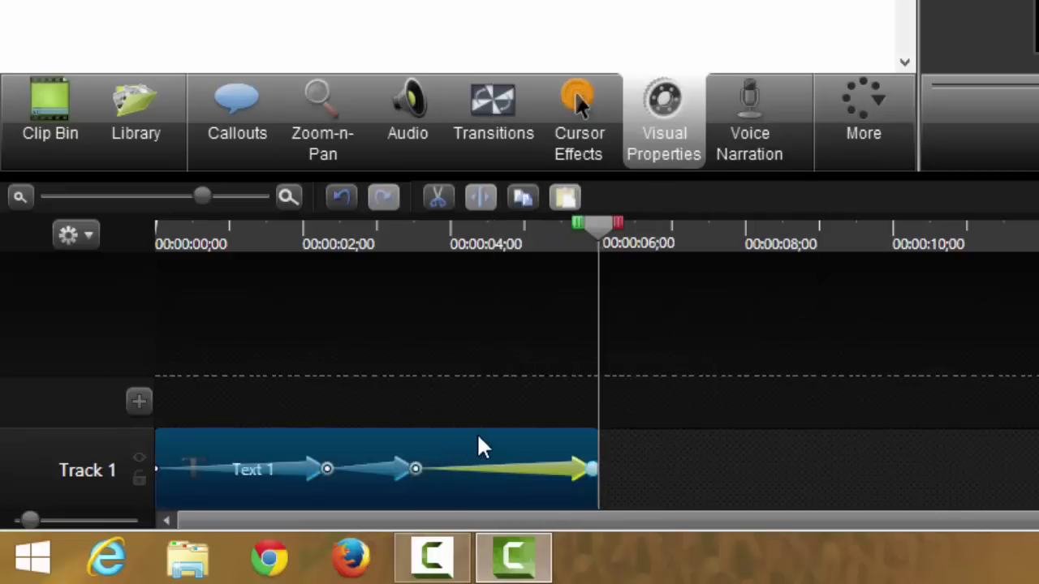
pyautogui.rightClick(463, 447)
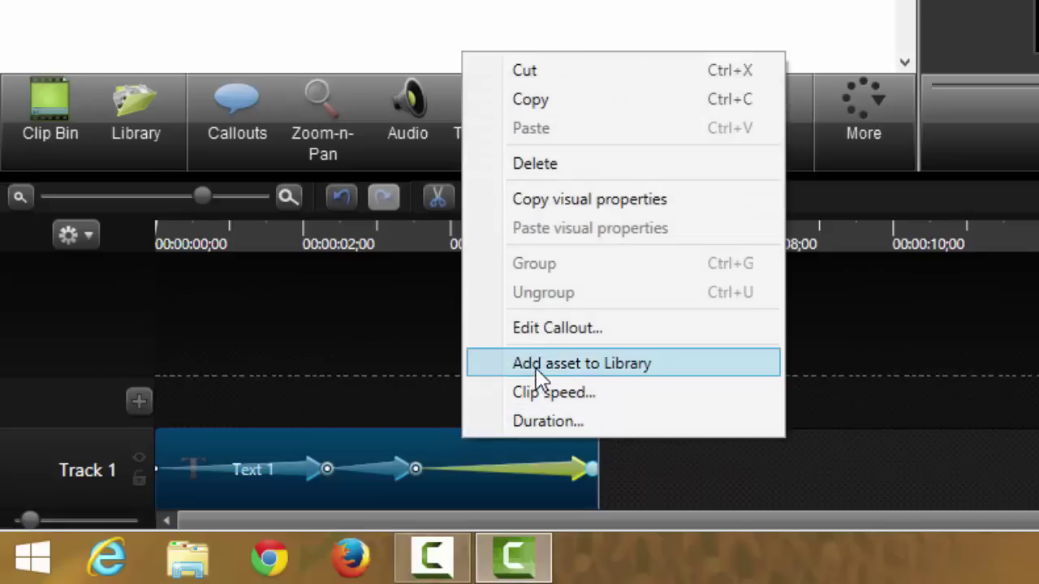
pyautogui.click(607, 370)
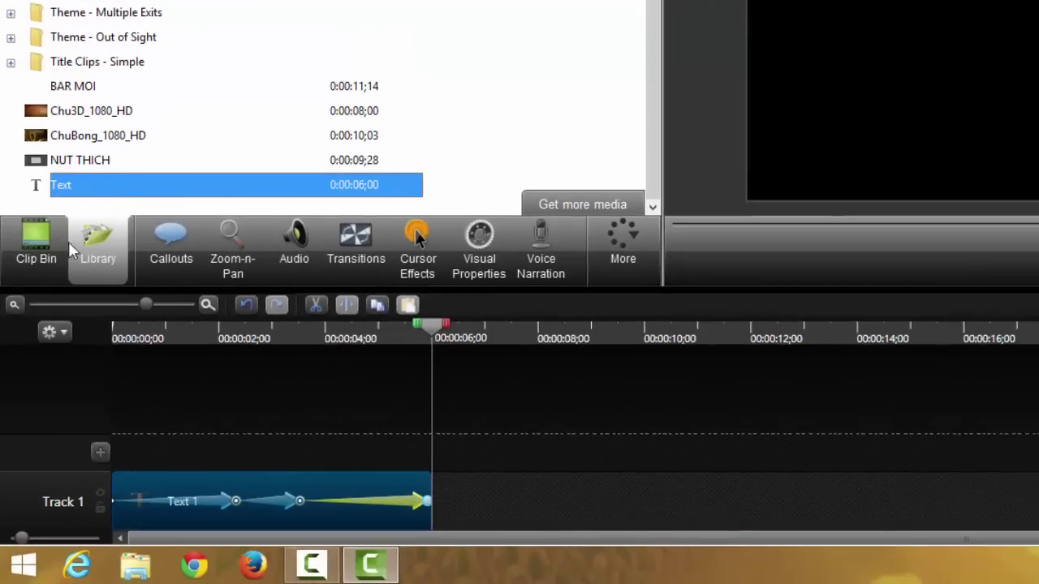
# Import the Smoking Robot video from the Desktop into the Clip Bin.
pyautogui.click(64, 243)
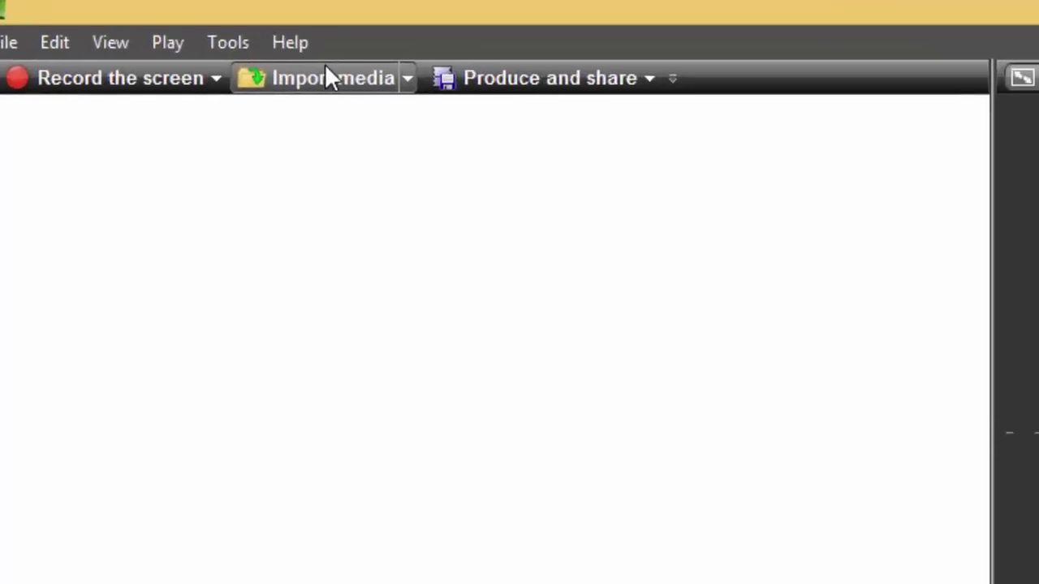
pyautogui.click(129, 32)
pyautogui.click(537, 363)
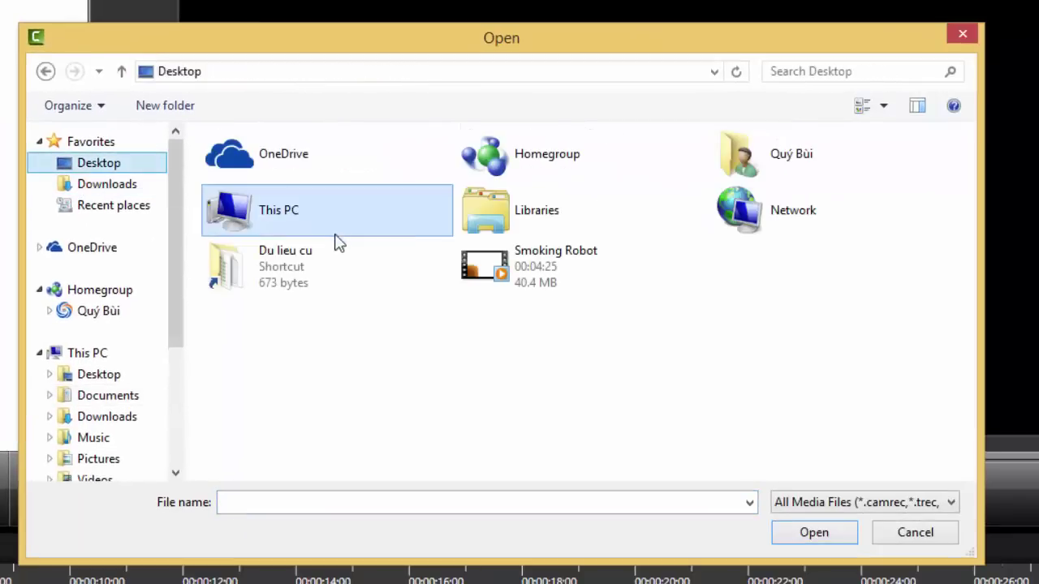
pyautogui.click(555, 260)
pyautogui.doubleClick(549, 252)
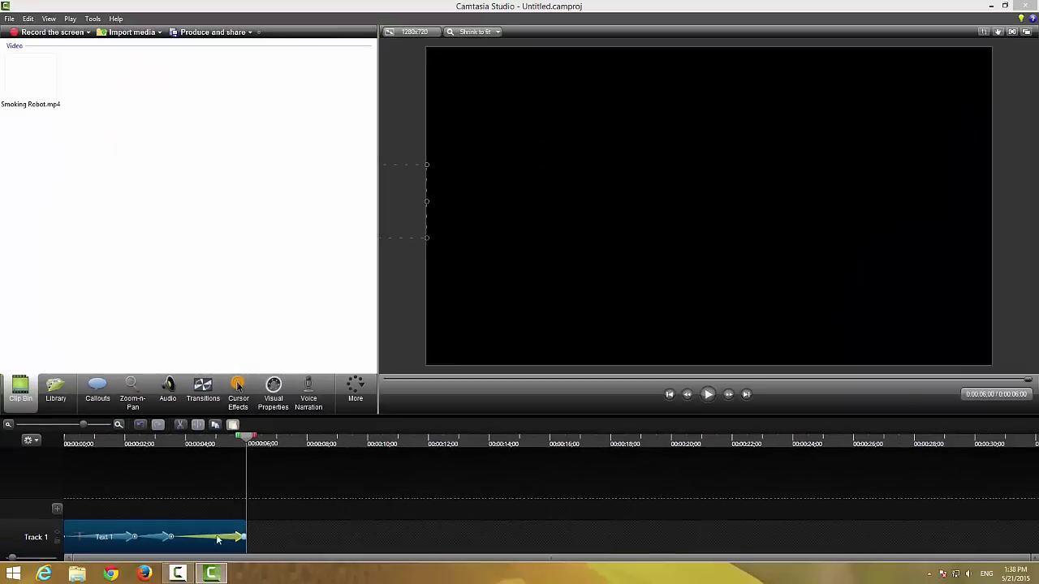
# Move the animated text clip up to a new Track 2 and place Smoking Robot.mp4 on Track 1 from the timeline's start.
pyautogui.moveTo(174, 524); pyautogui.dragTo(167, 501)
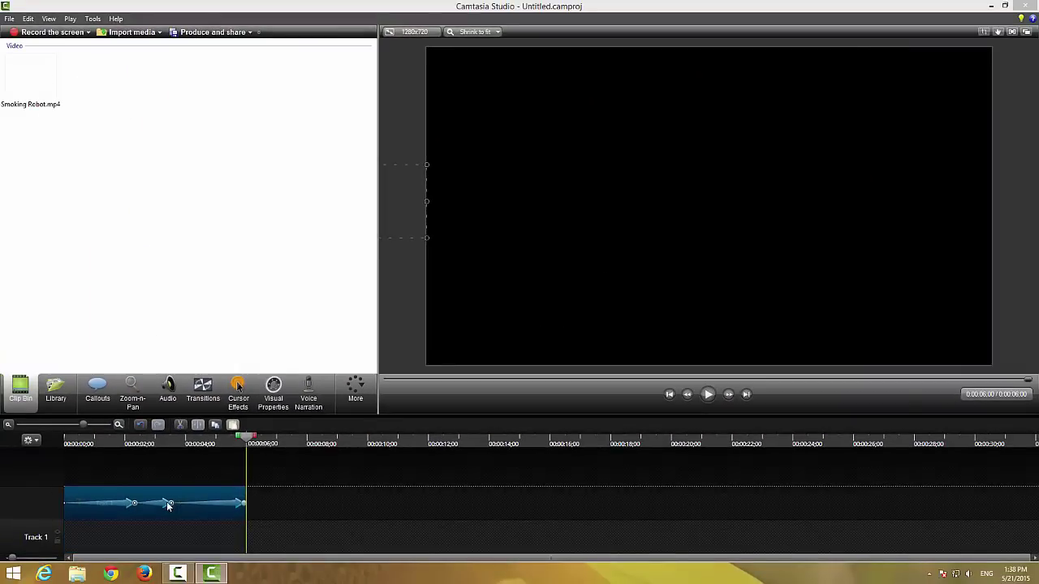
pyautogui.click(16, 86)
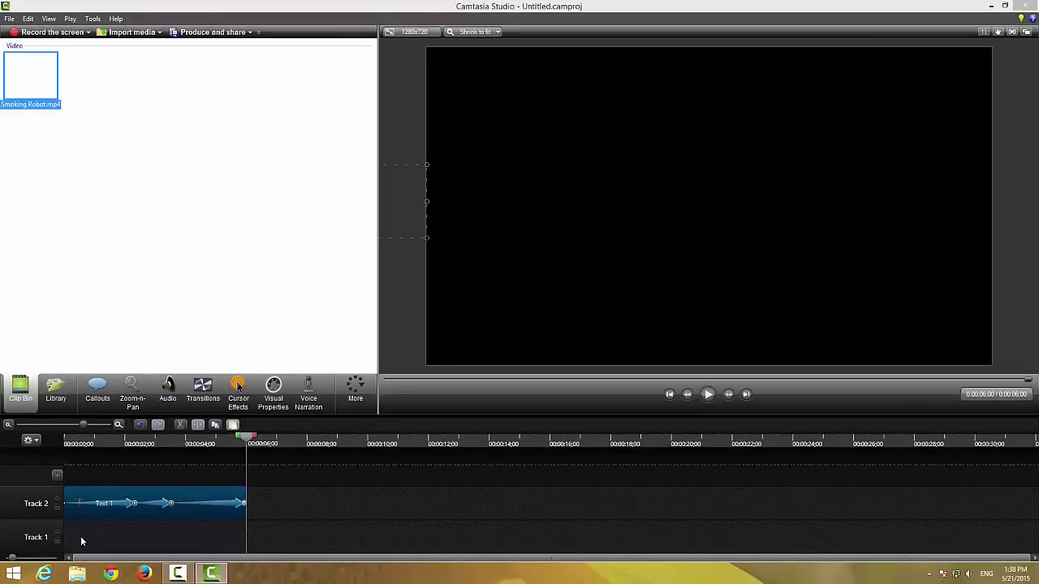
pyautogui.moveTo(81, 541); pyautogui.dragTo(122, 539)
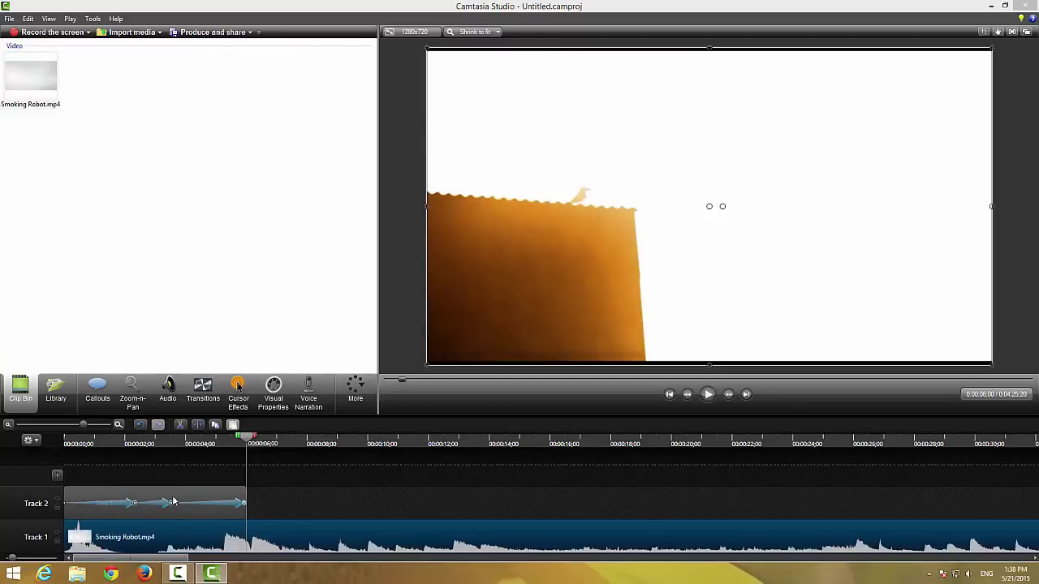
# Move the animated text clip along Track 2 so it starts at the playhead, set to 0:00:15;15.
pyautogui.moveTo(172, 502); pyautogui.dragTo(662, 510)
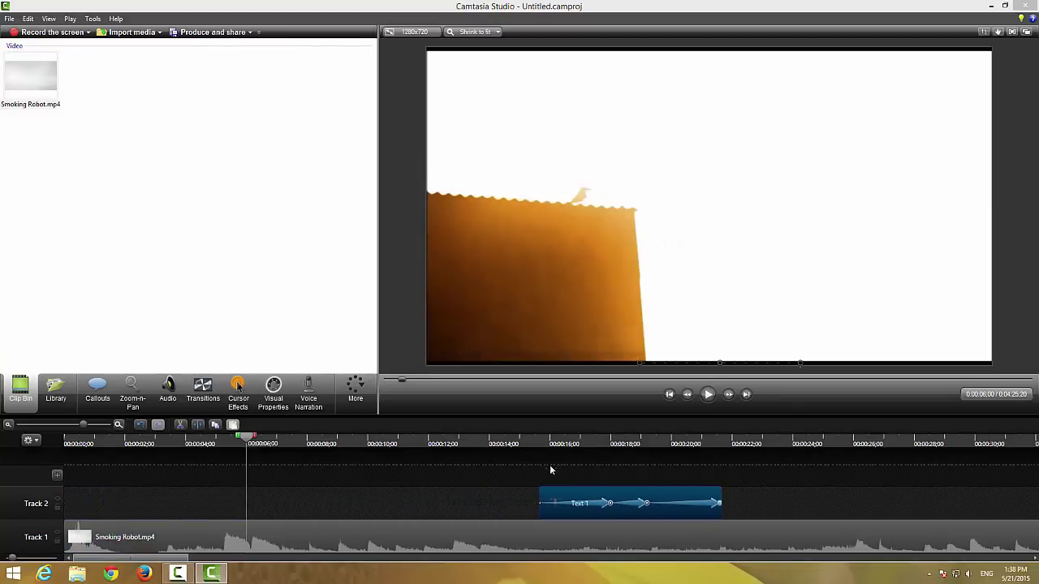
pyautogui.moveTo(249, 440); pyautogui.dragTo(535, 442)
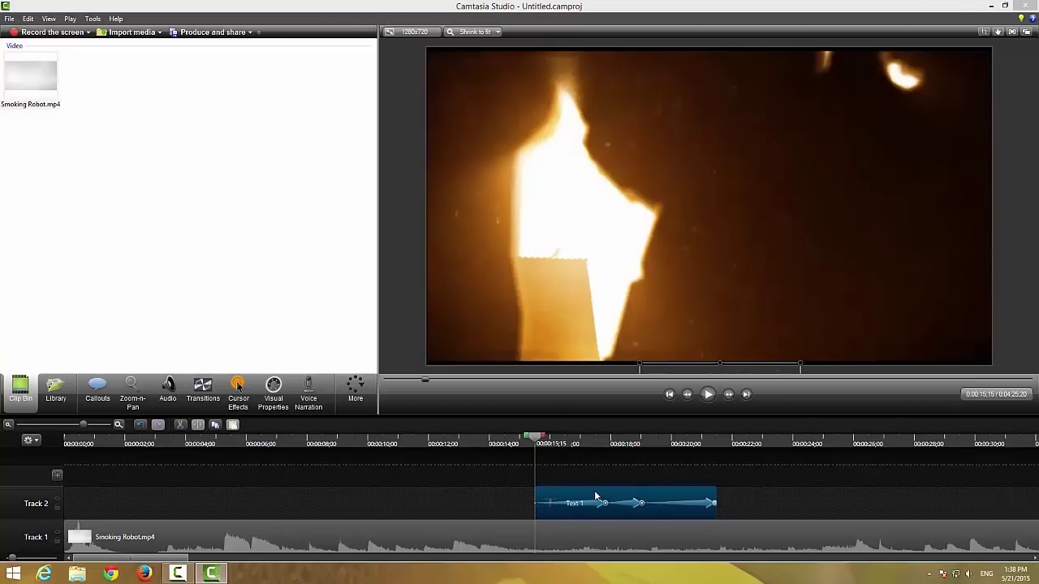
pyautogui.moveTo(597, 503)
pyautogui.mouseDown()
pyautogui.moveTo(526, 503)
pyautogui.moveTo(620, 504)
pyautogui.moveTo(601, 507)
pyautogui.mouseUp()
# Play the timeline from just before the text clip to its end to preview the animated text over the video.
pyautogui.click(520, 441)
pyautogui.click(708, 395)
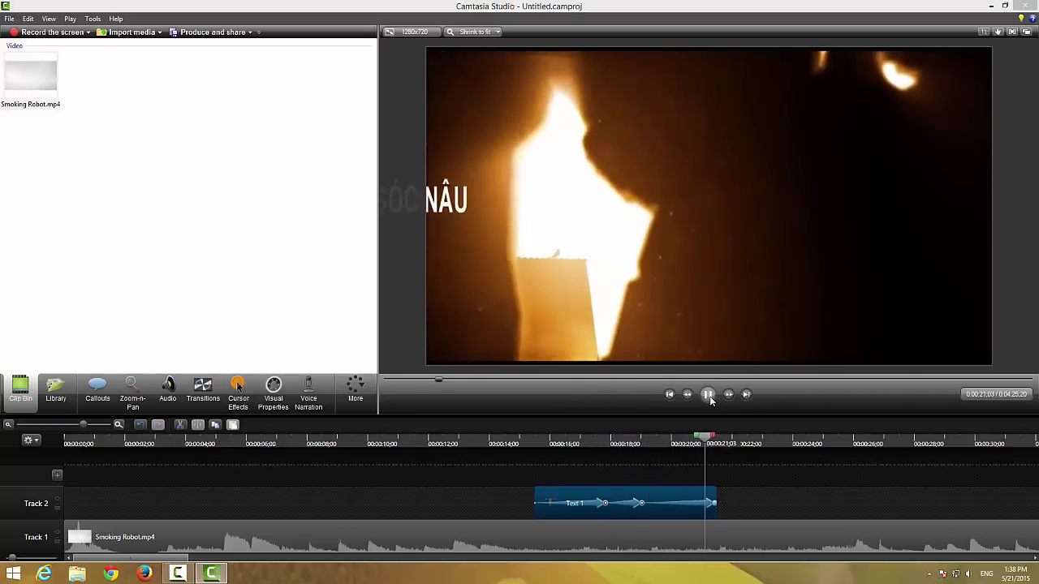
pyautogui.click(708, 395)
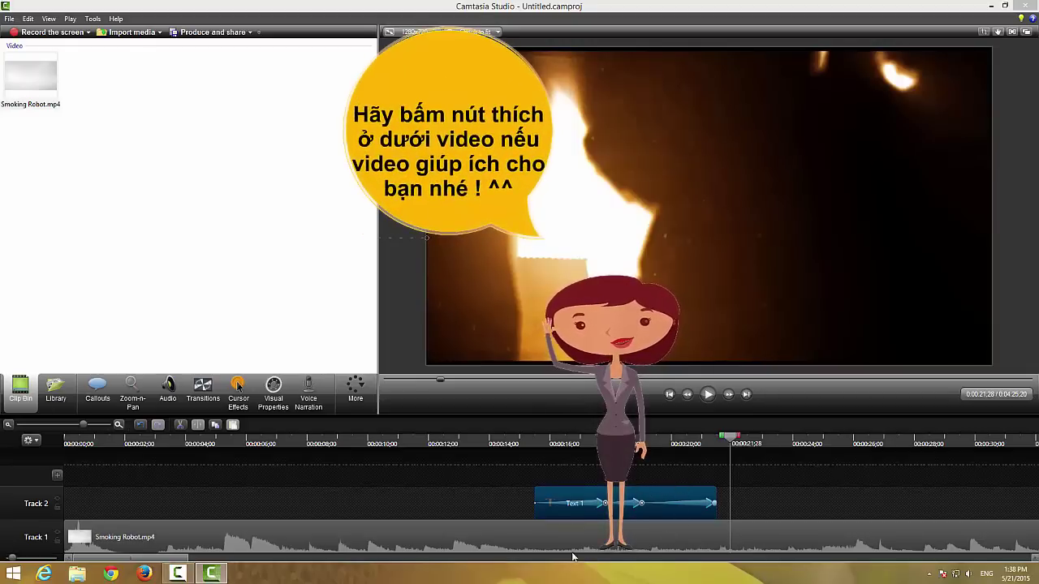
pyautogui.click(490, 501)
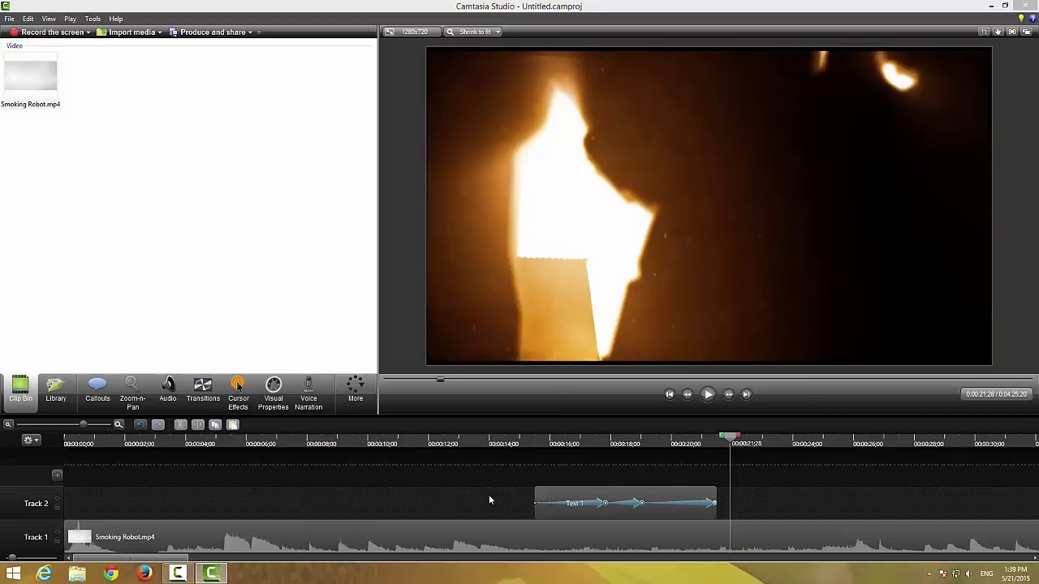
pyautogui.click(989, 6)
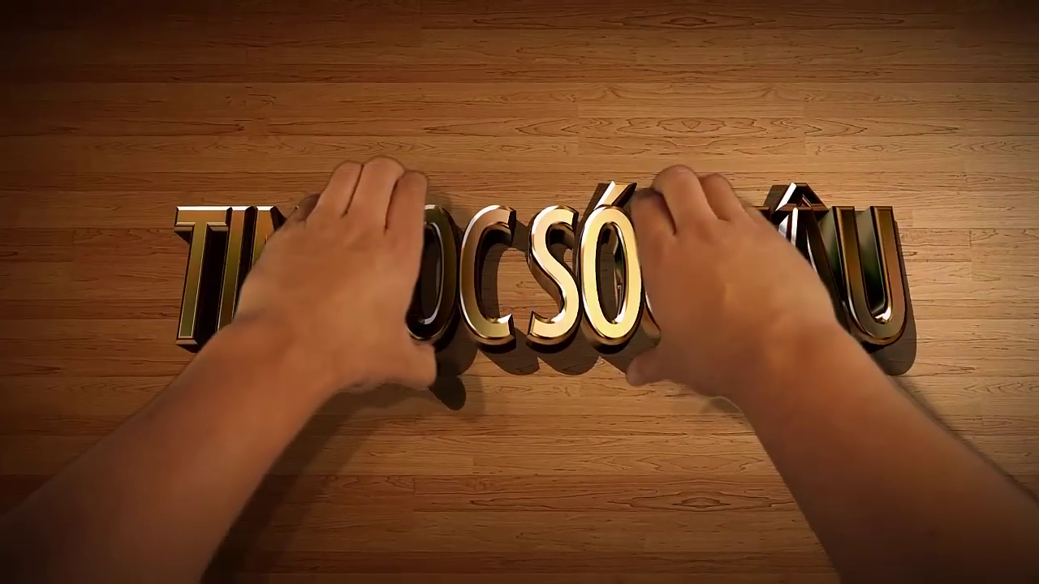